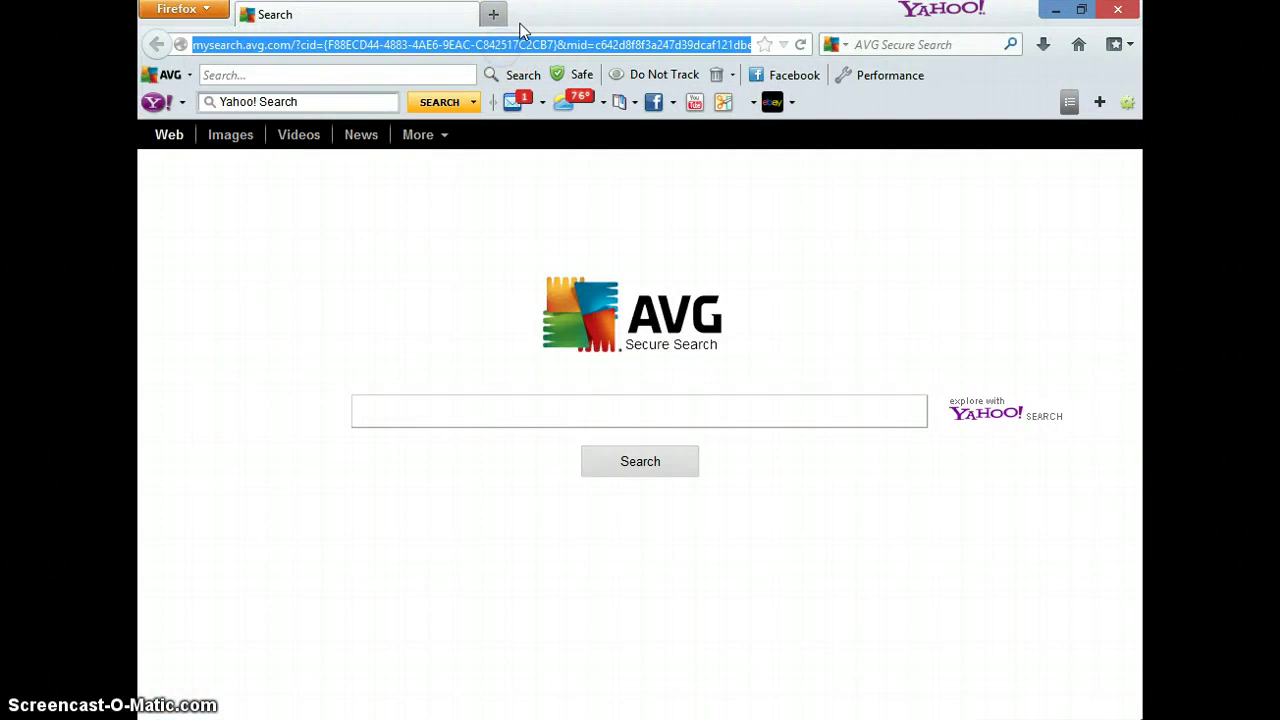
{"action": "key", "text": "BackSpace"}
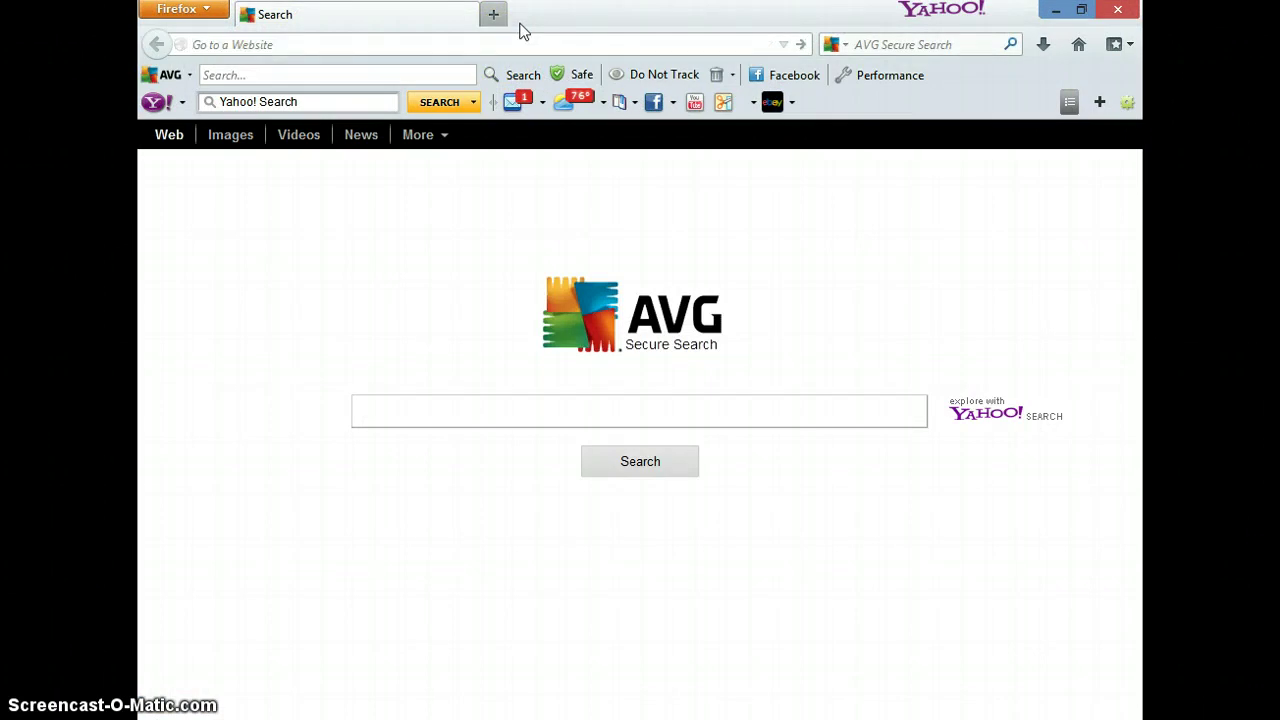
{"action": "type", "text": "www"}
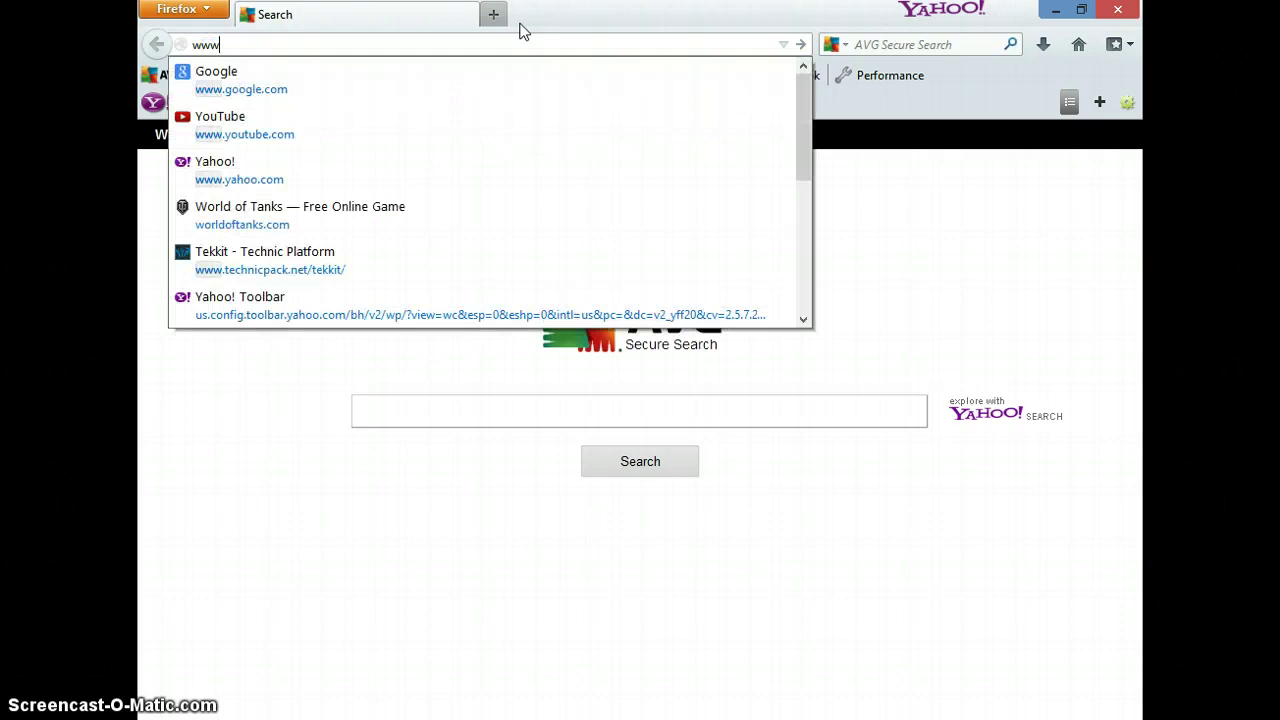
{"action": "type", "text": ".google.com"}
{"action": "key", "text": "Return"}
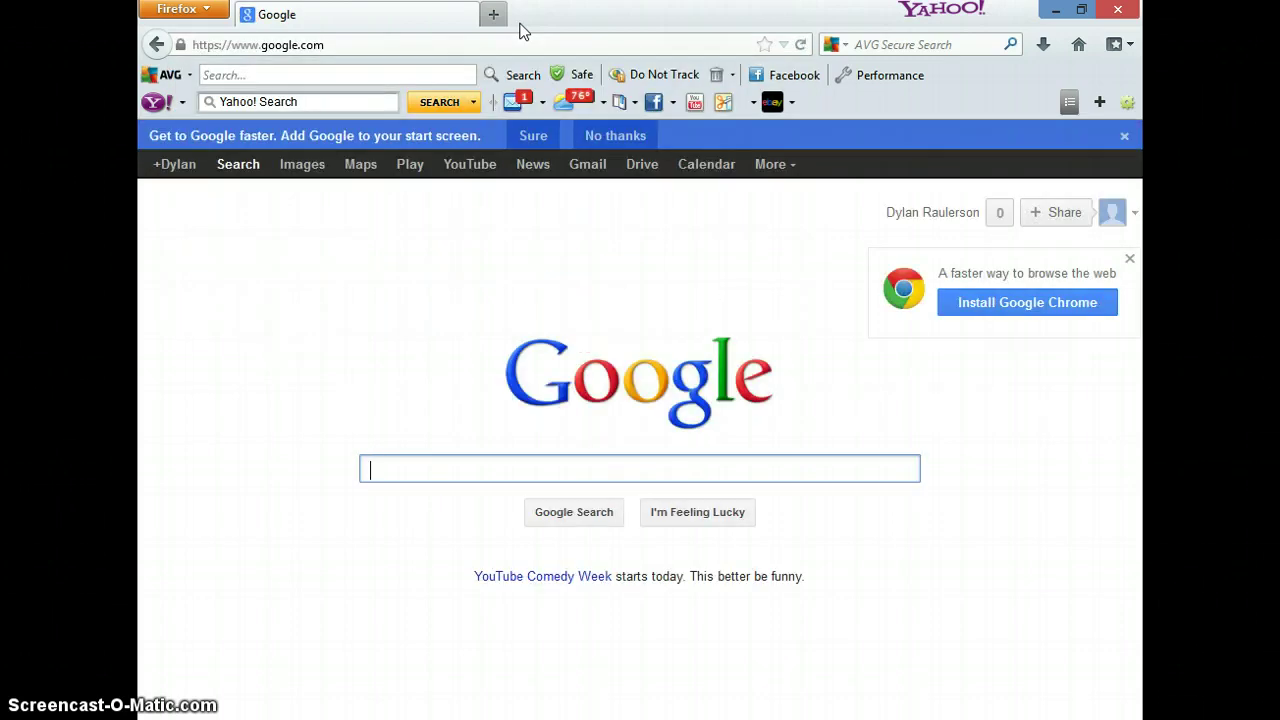
Step: Search Google for jimbo's crosshair mod
{"action": "type", "text": "jimbos"}
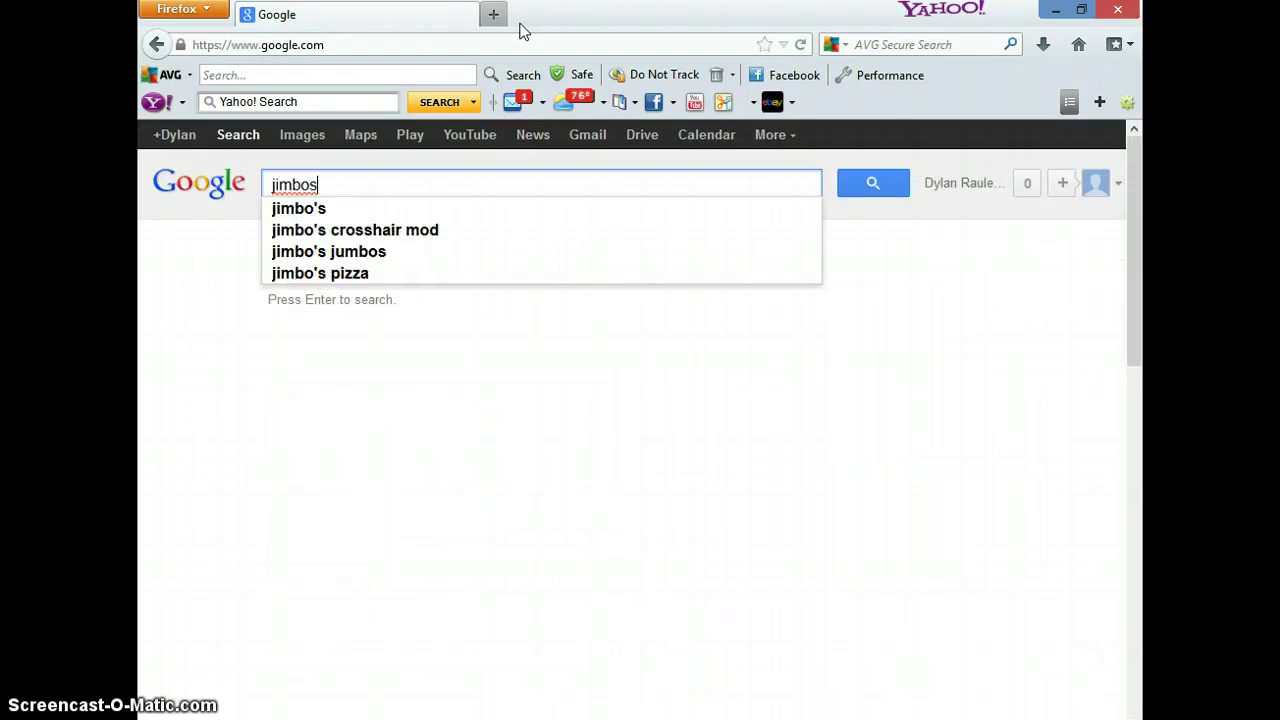
{"action": "key", "text": "Down"}
{"action": "key", "text": "Down"}
{"action": "key", "text": "Return"}
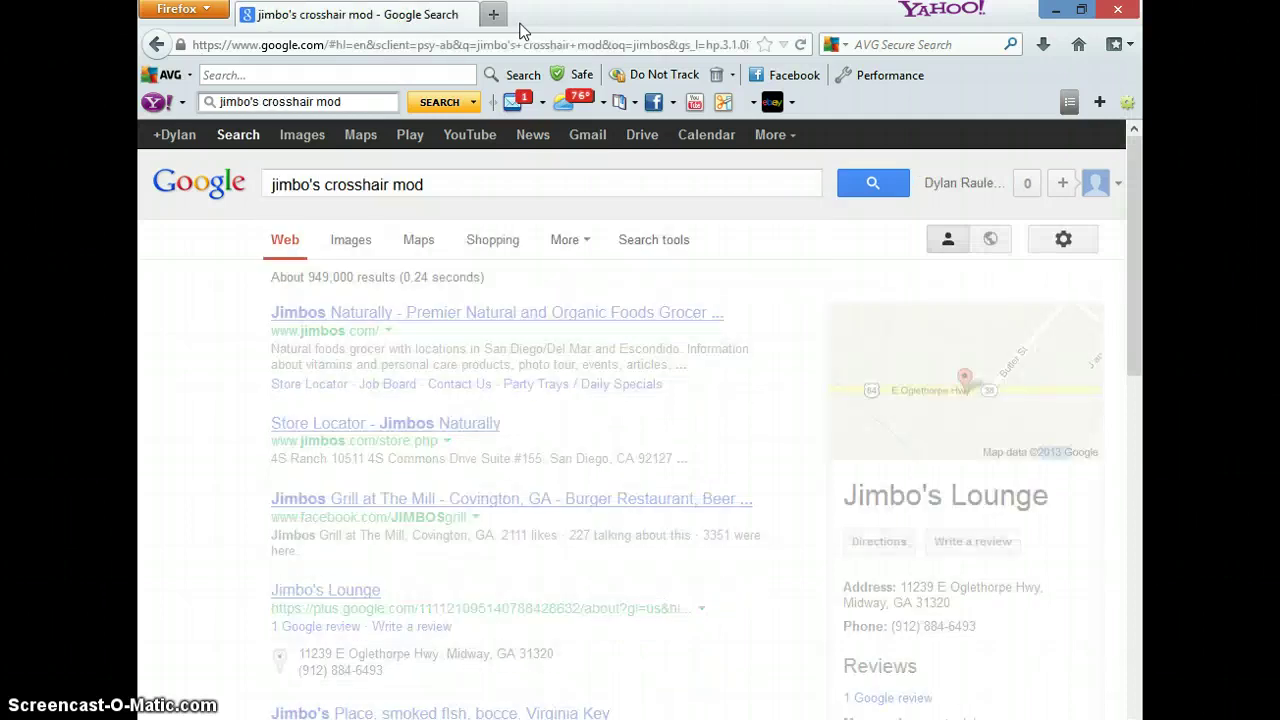
Step: Open the J1mB0's Crosshair Mod page on Curse and scroll through it
{"action": "left_click", "coordinate": [524, 325]}
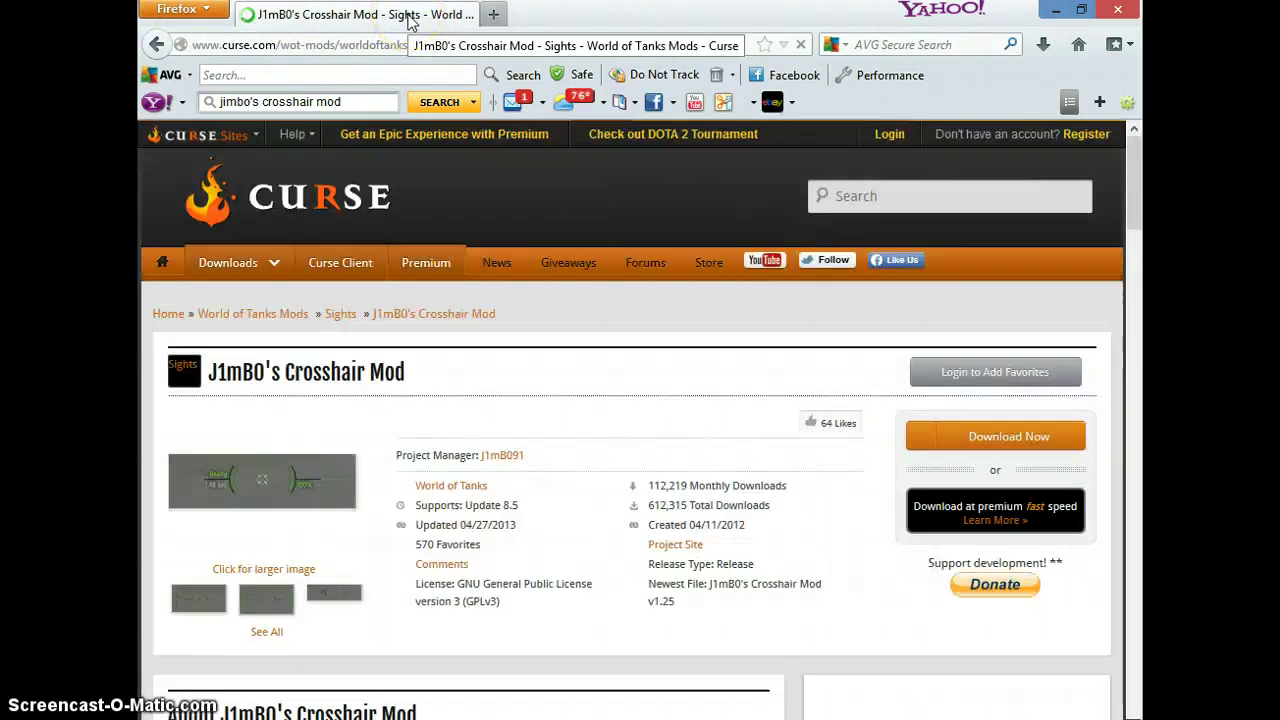
{"action": "scroll", "coordinate": [586, 357], "scroll_direction": "down", "scroll_amount": 1}
{"action": "scroll", "coordinate": [500, 443], "scroll_direction": "down", "scroll_amount": 1}
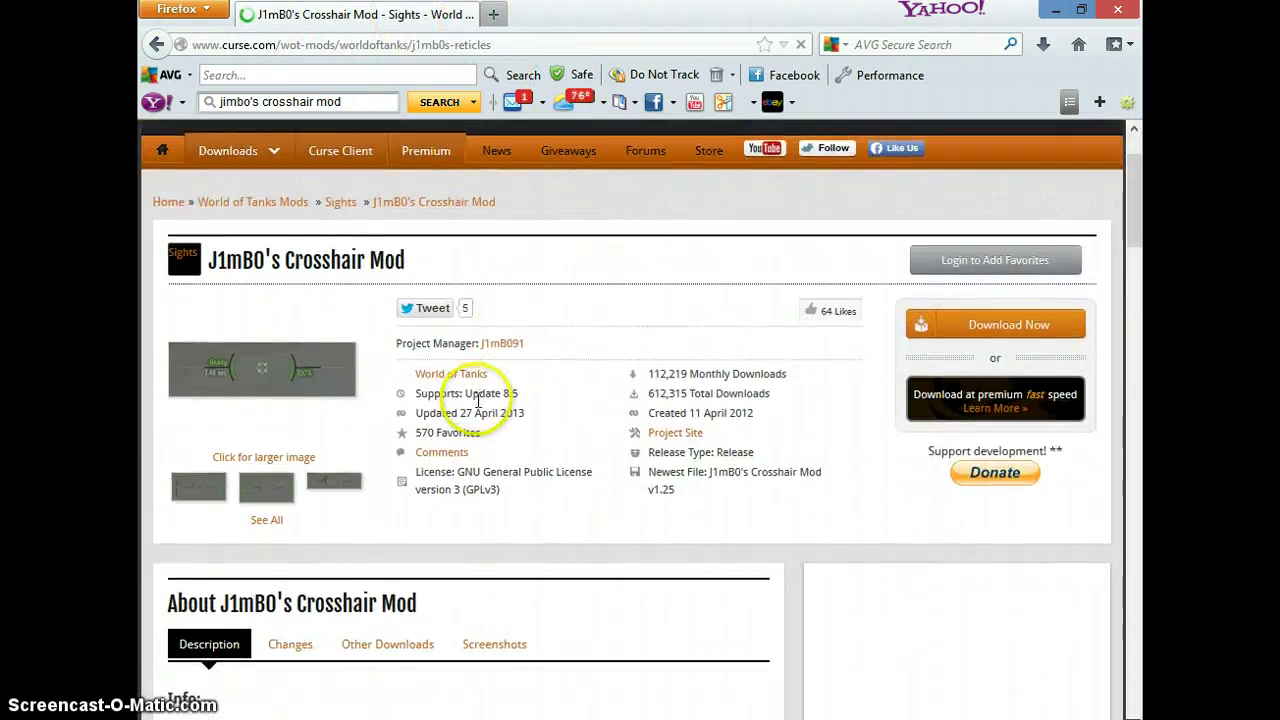
{"action": "scroll", "coordinate": [502, 457], "scroll_direction": "down", "scroll_amount": 2}
{"action": "scroll", "coordinate": [502, 457], "scroll_direction": "down", "scroll_amount": 8}
{"action": "scroll", "coordinate": [503, 443], "scroll_direction": "down", "scroll_amount": 1}
{"action": "scroll", "coordinate": [349, 349], "scroll_direction": "down", "scroll_amount": 1}
{"action": "scroll", "coordinate": [330, 348], "scroll_direction": "up", "scroll_amount": 2}
{"action": "scroll", "coordinate": [343, 343], "scroll_direction": "up", "scroll_amount": 10}
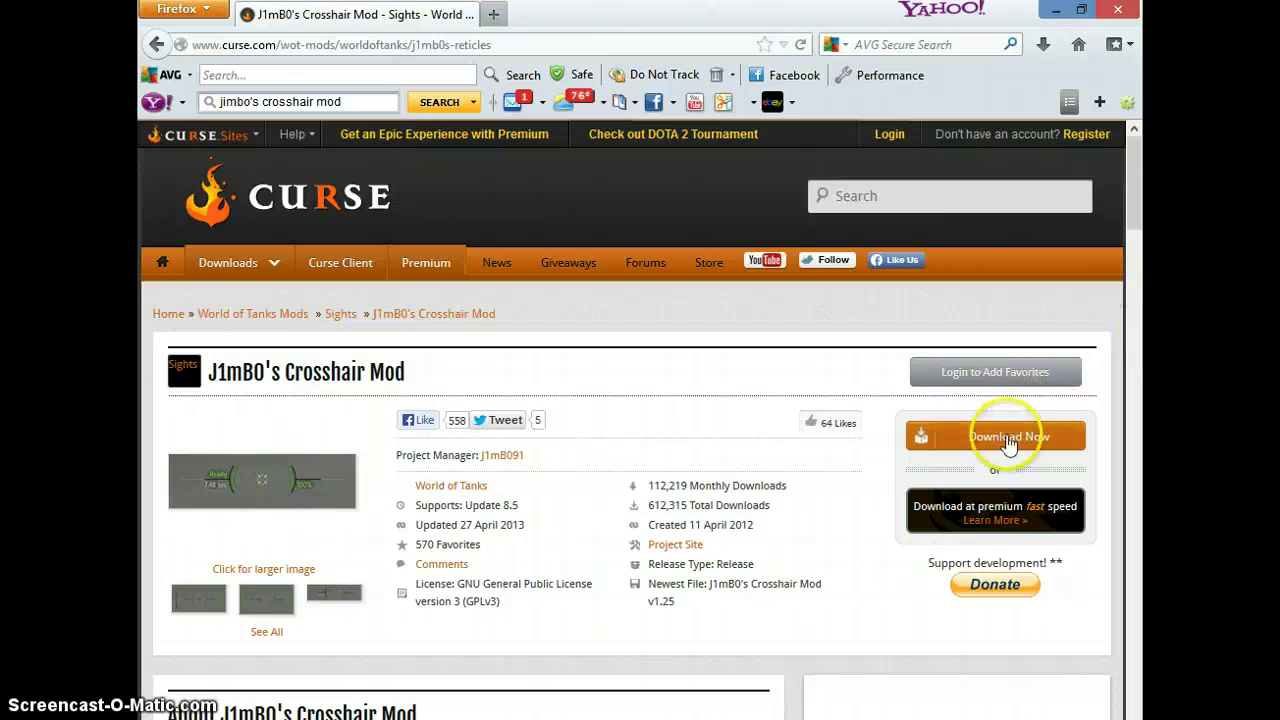
Step: Start the Download Now countdown for J1mB0's Crosshair Mod v1.25
{"action": "left_click", "coordinate": [1006, 440]}
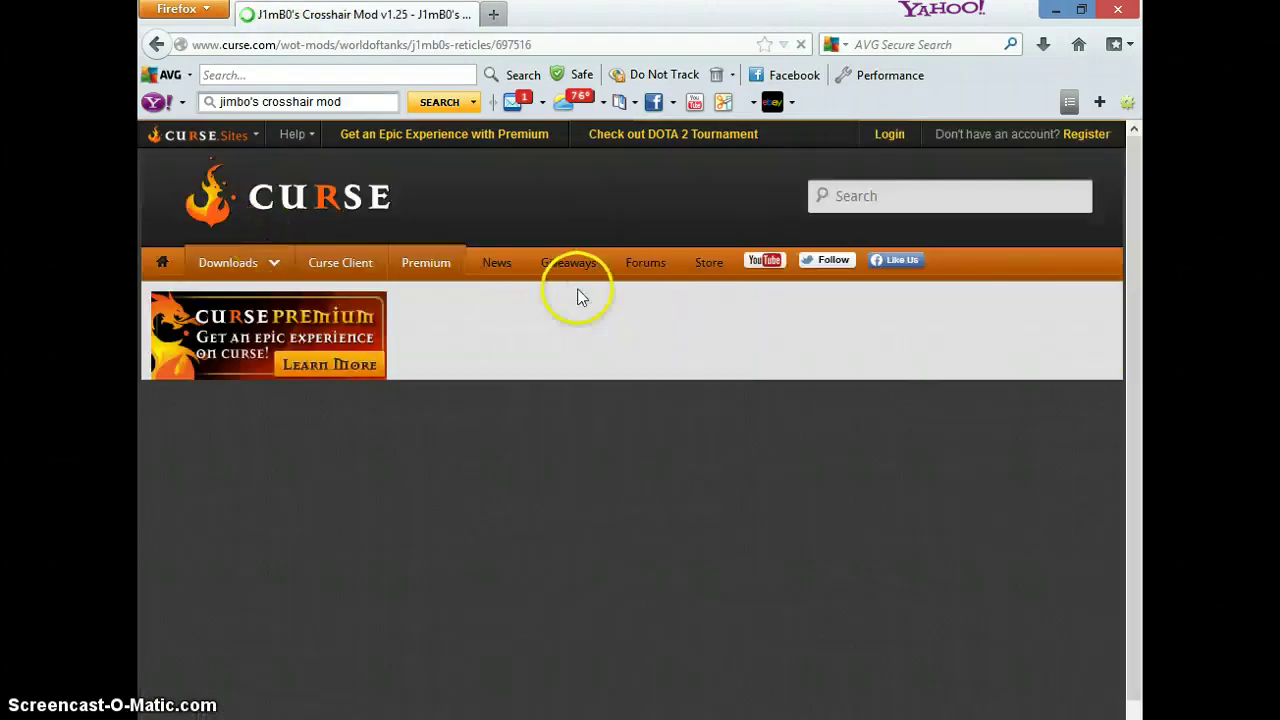
{"action": "scroll", "coordinate": [300, 568], "scroll_direction": "down", "scroll_amount": 2}
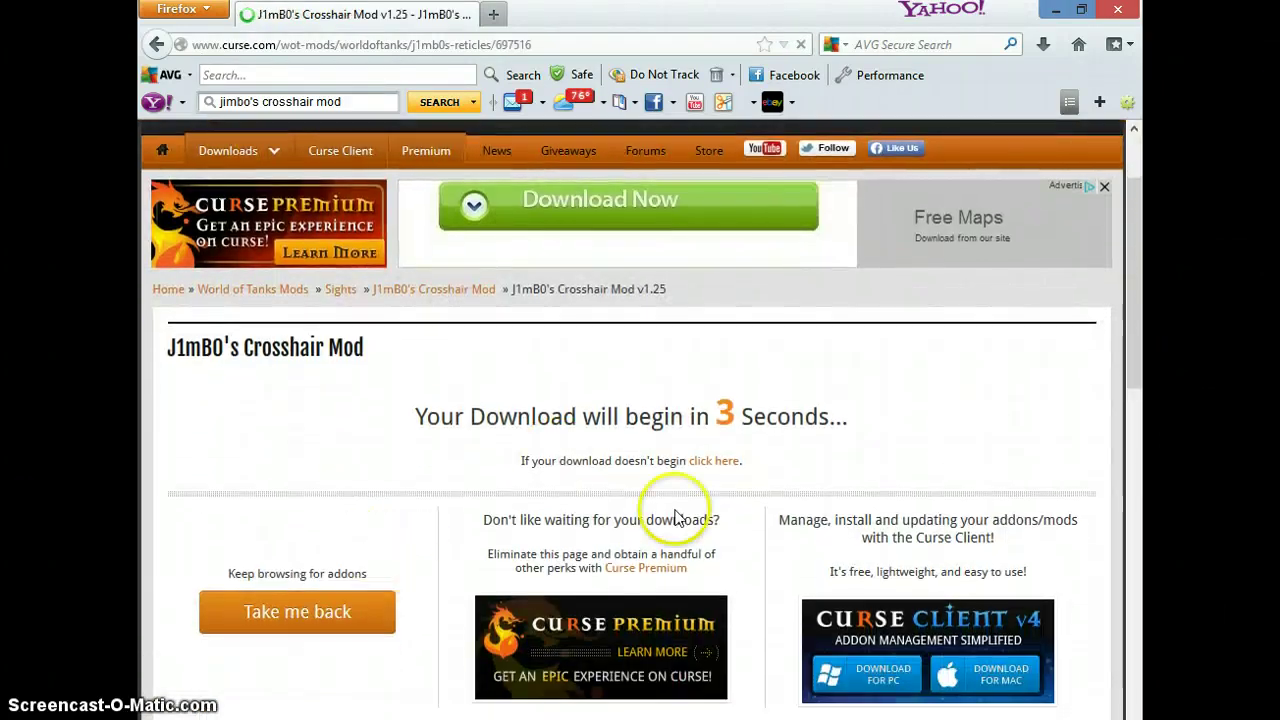
{"action": "mouse_move", "coordinate": [415, 417]}
{"action": "left_mouse_down"}
{"action": "mouse_move", "coordinate": [603, 437]}
{"action": "mouse_move", "coordinate": [880, 429]}
{"action": "left_mouse_up"}
Step: Save J1mB0_s_Crosshair_Mod_v1.25.zip to disk with the Save File option
{"action": "left_click", "coordinate": [880, 429]}
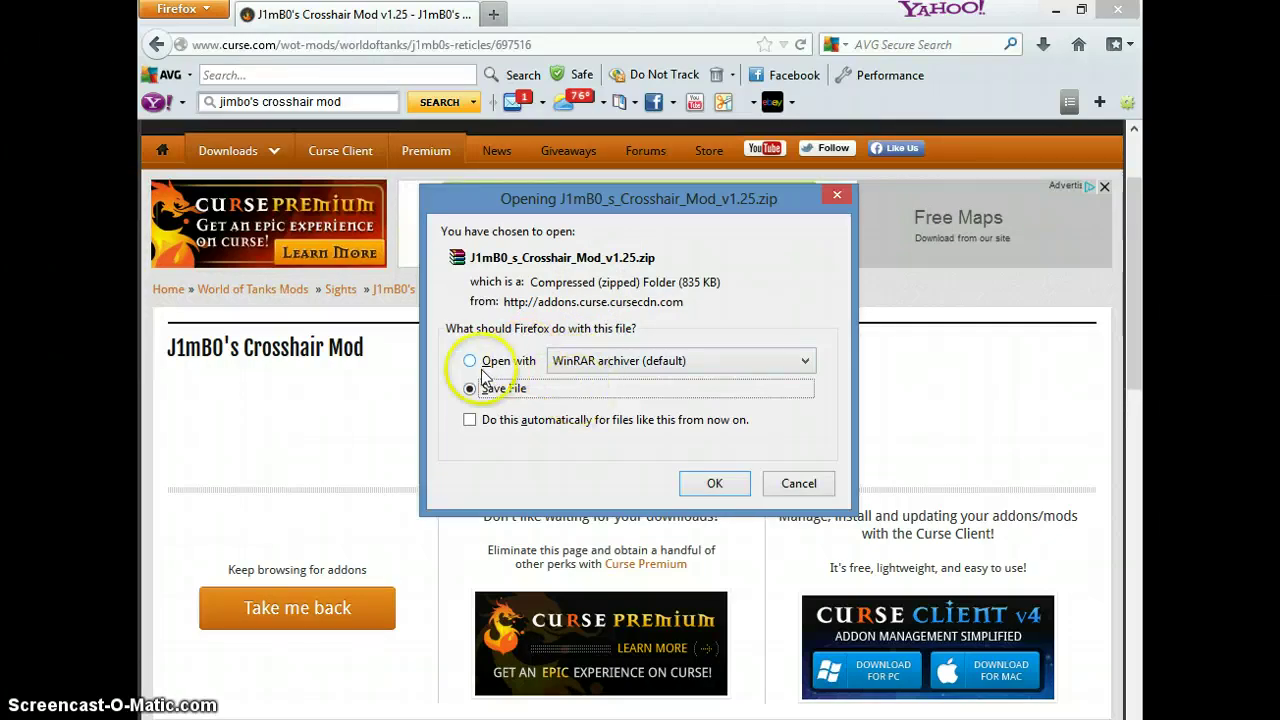
{"action": "left_click", "coordinate": [712, 485]}
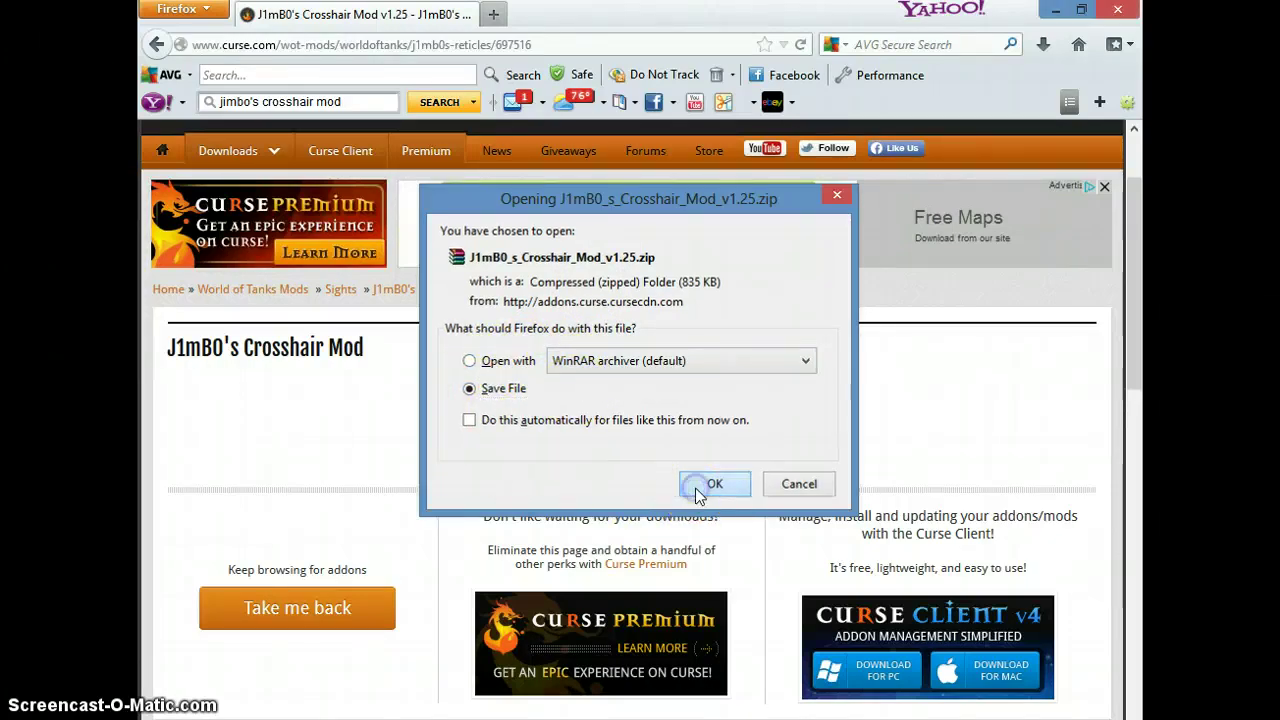
Step: Delete the duplicate (1) crosshair mod zip in Downloads and open the other in WinRAR
{"action": "left_click", "coordinate": [1055, 9]}
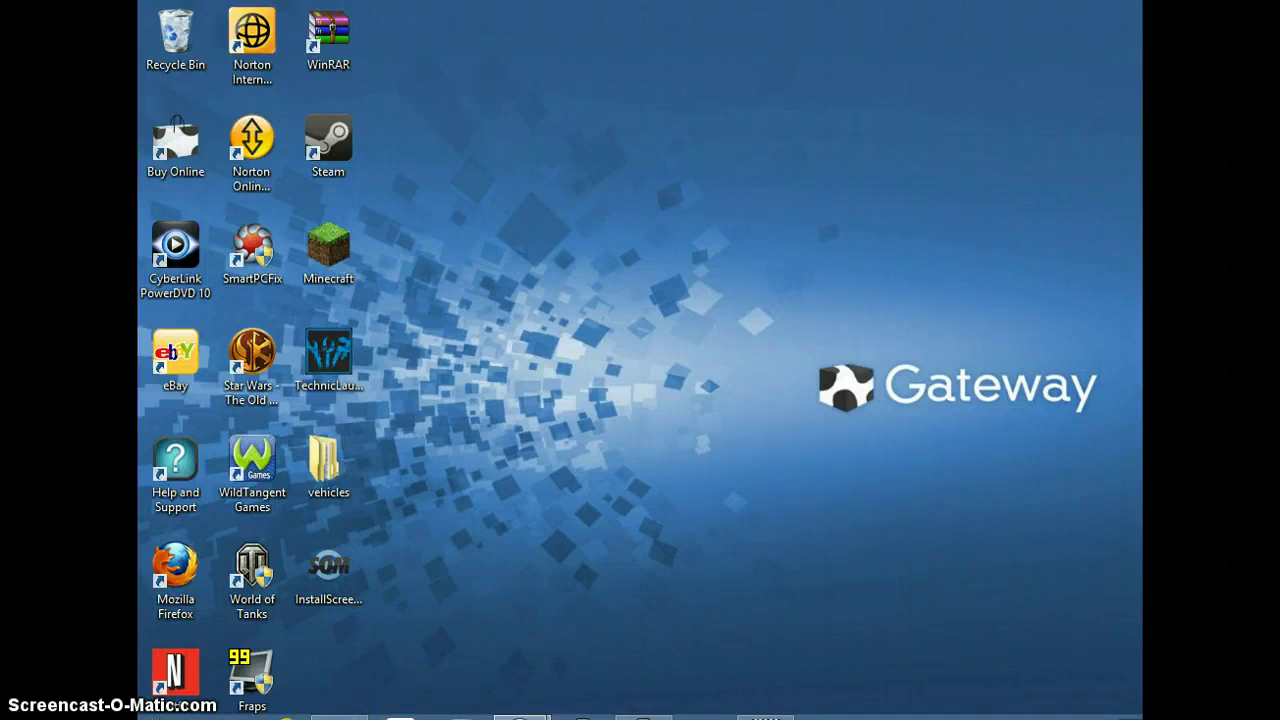
{"action": "left_click", "coordinate": [340, 708]}
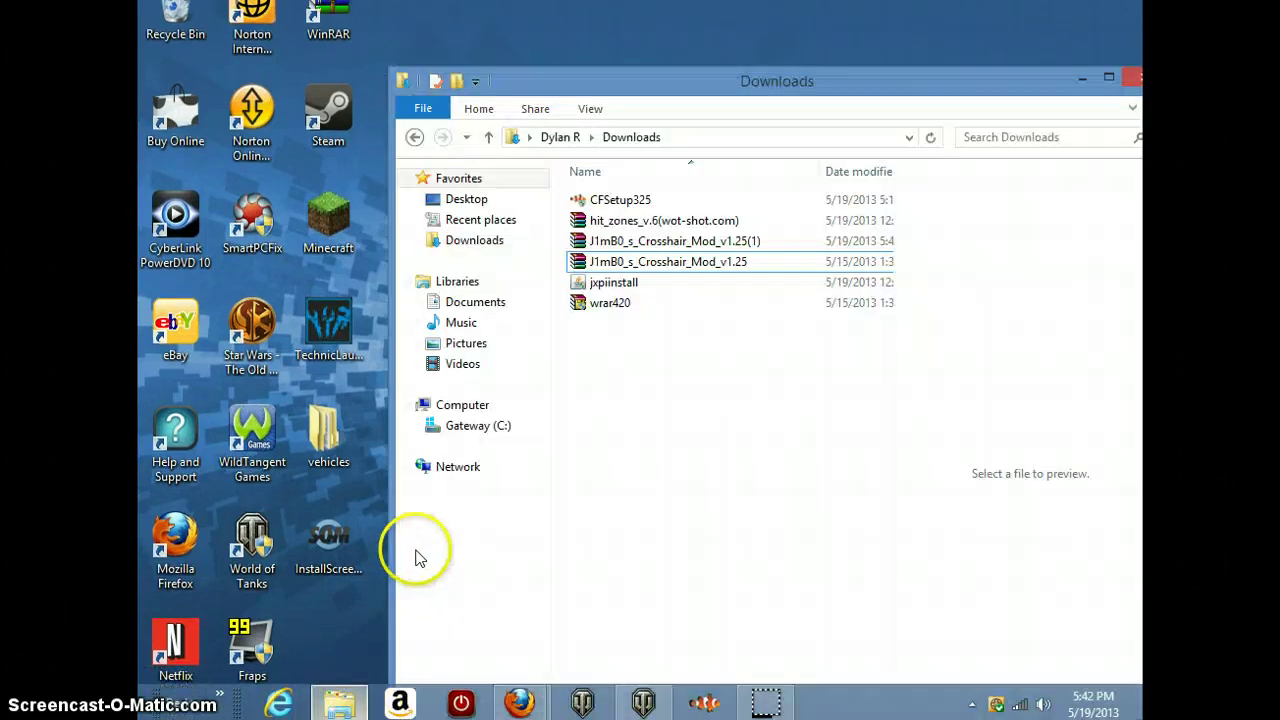
{"action": "left_click", "coordinate": [668, 264]}
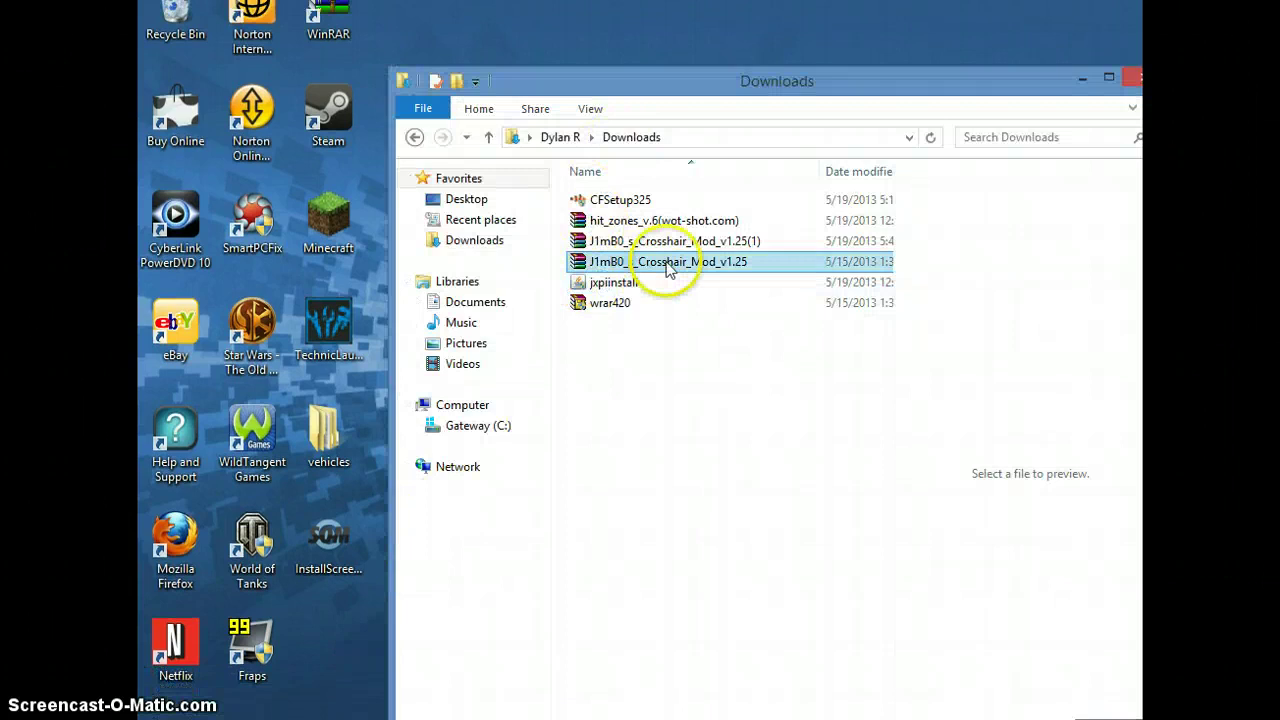
{"action": "right_click", "coordinate": [678, 240]}
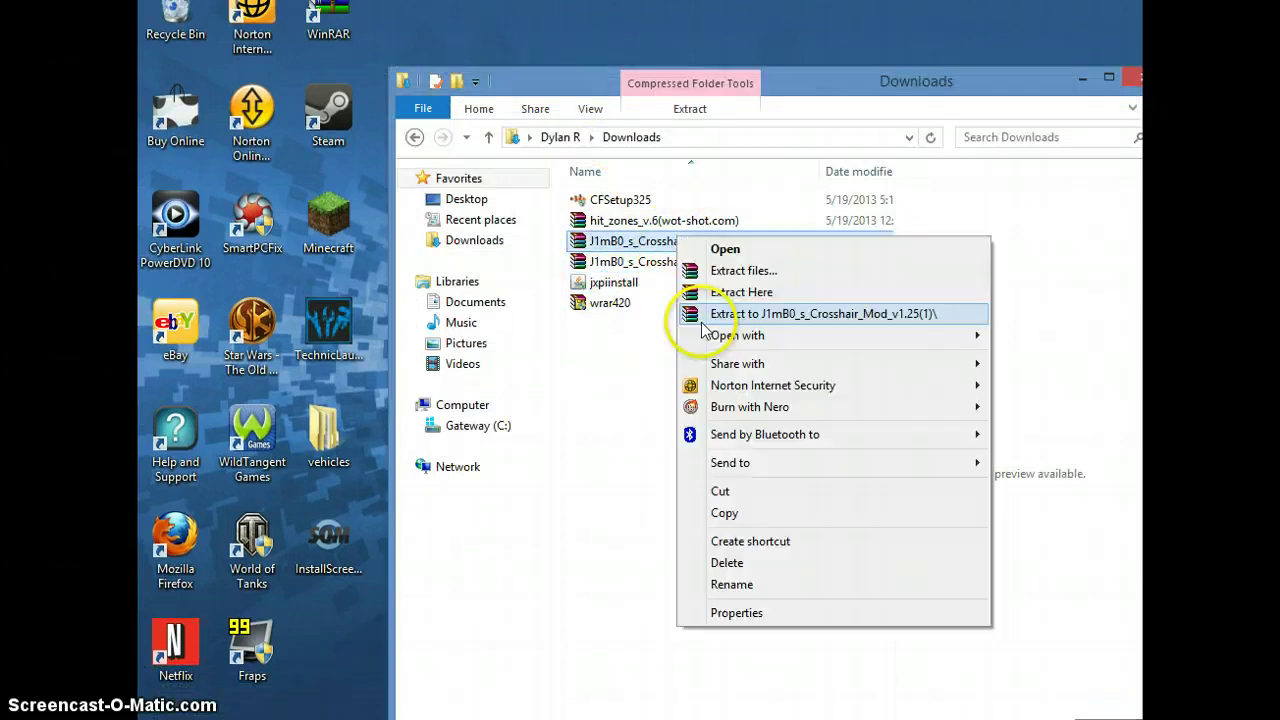
{"action": "left_click", "coordinate": [728, 563]}
{"action": "double_click", "coordinate": [648, 250]}
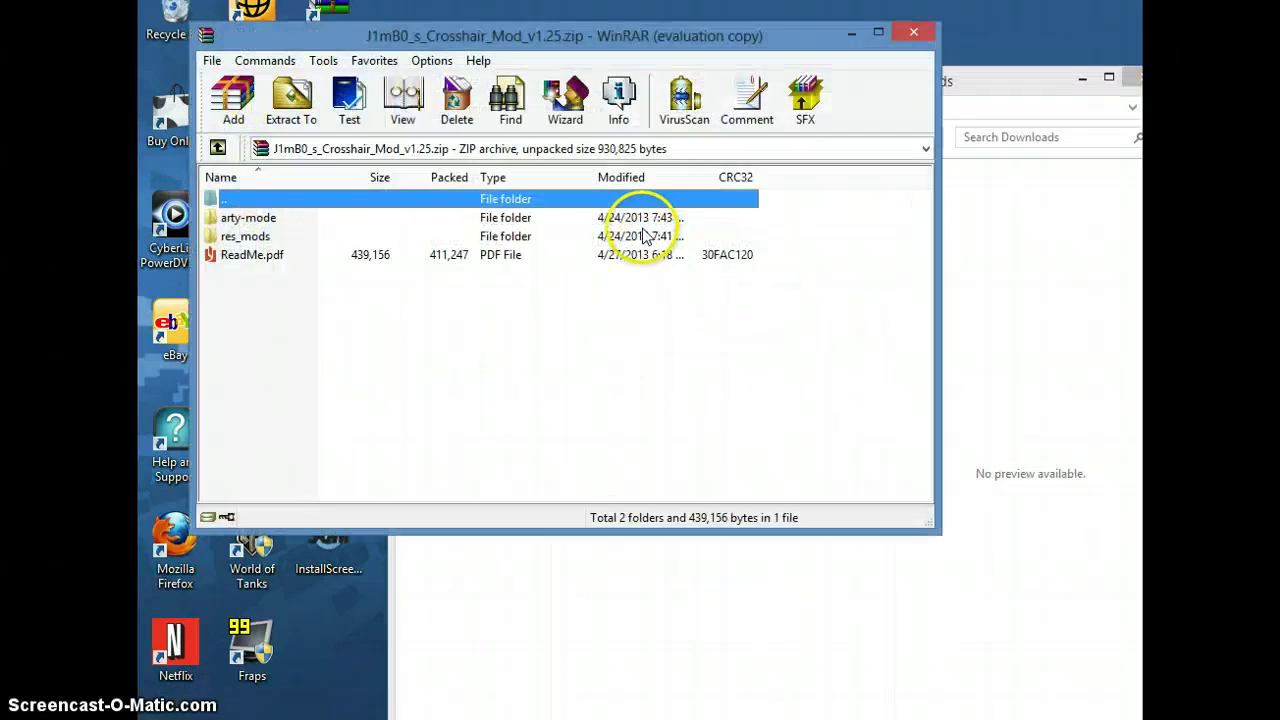
{"action": "left_click", "coordinate": [848, 34]}
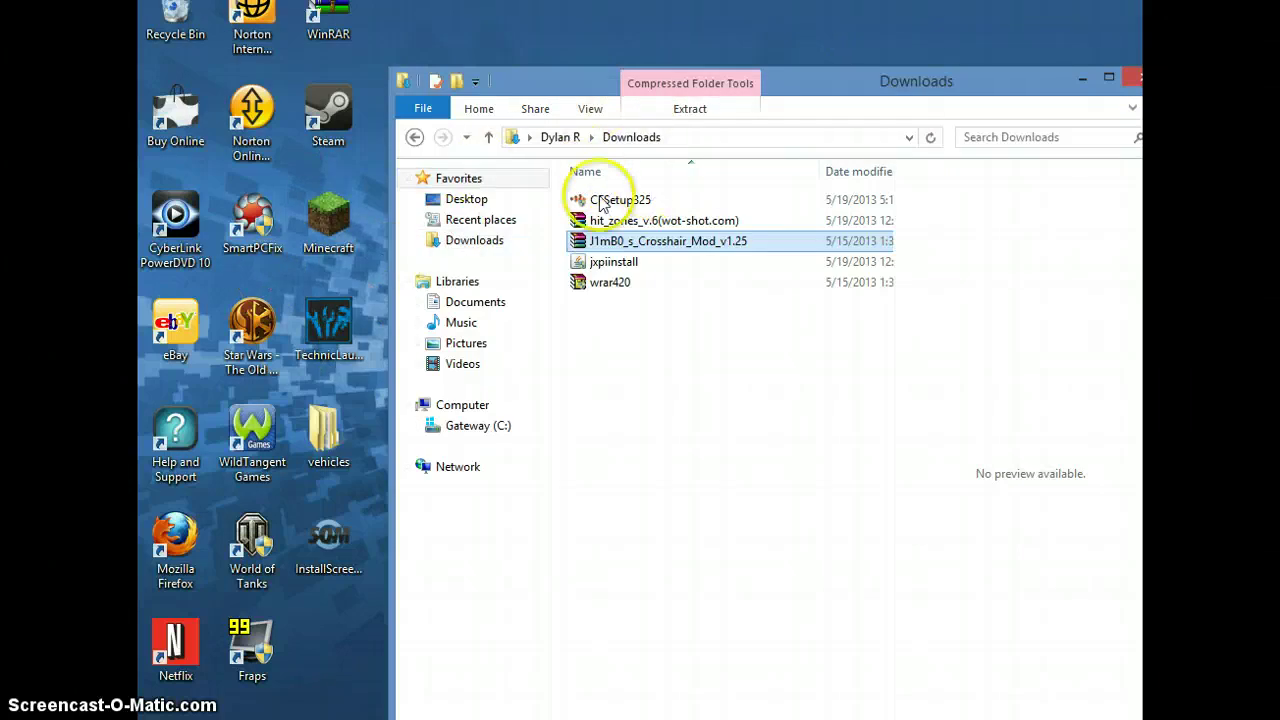
Step: Open the World of Tanks shortcut's file location and browse into res_mods\0.8.5
{"action": "left_click", "coordinate": [1080, 77]}
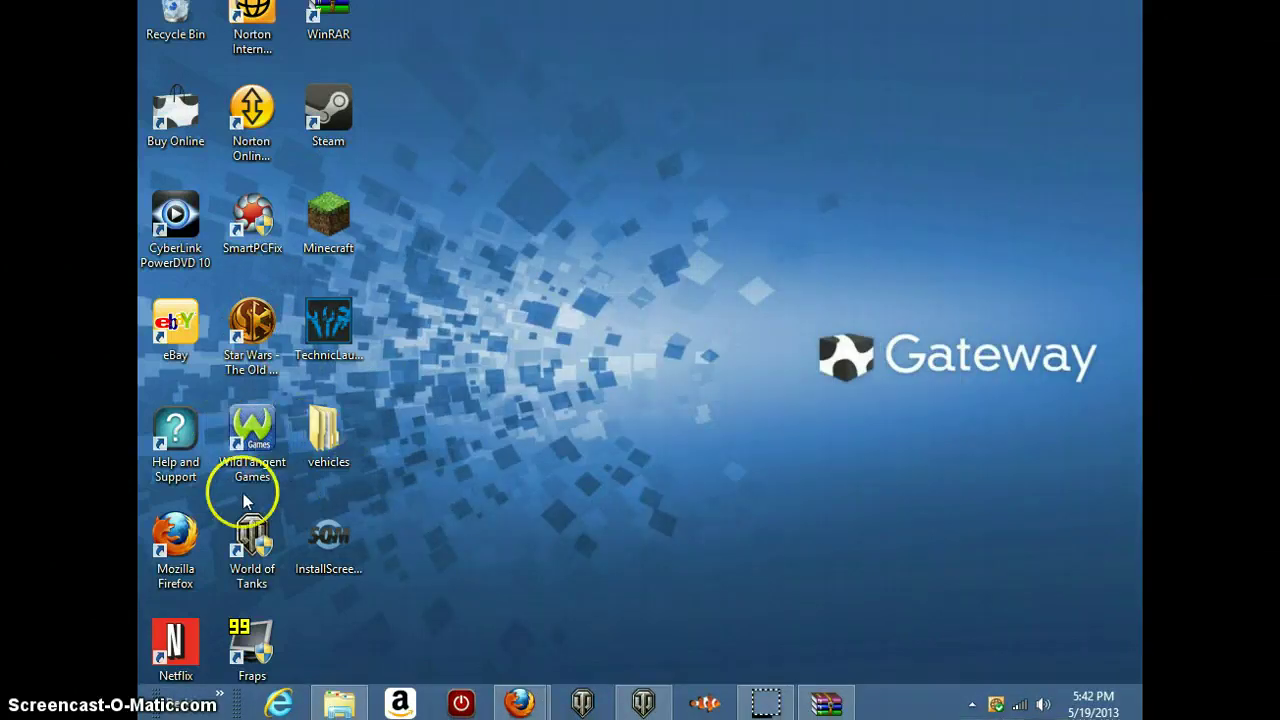
{"action": "right_click", "coordinate": [252, 530]}
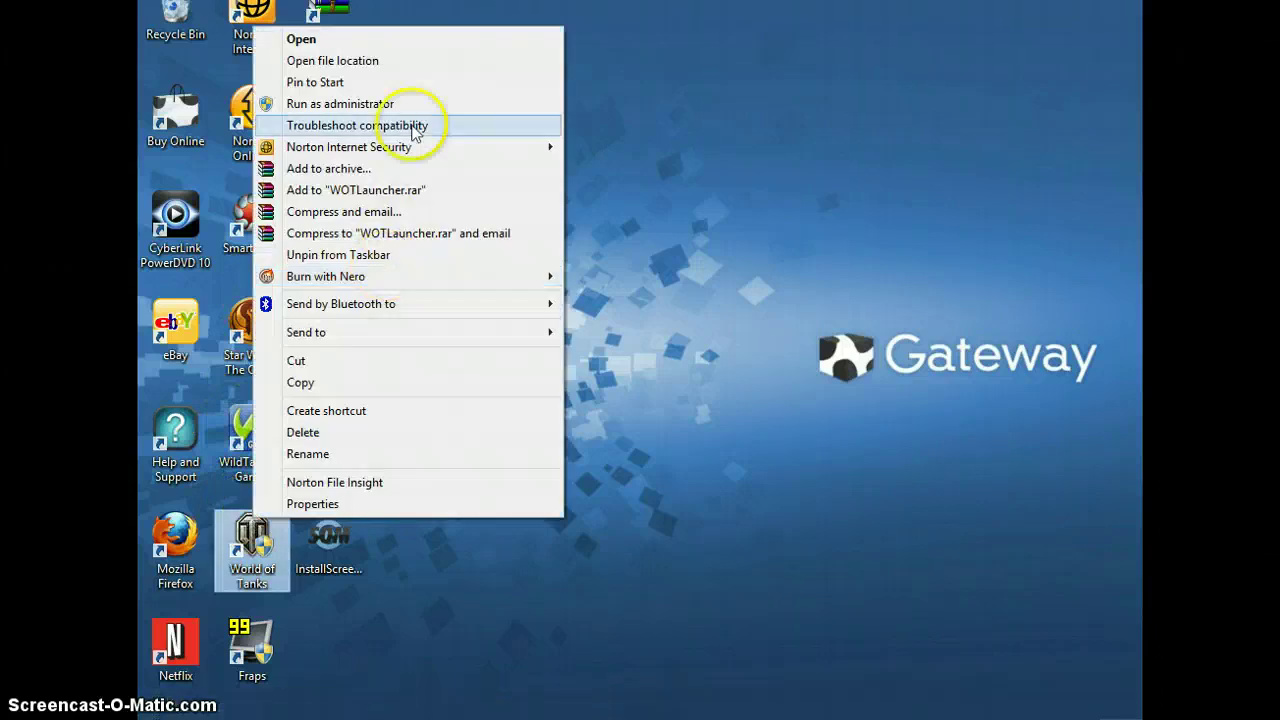
{"action": "left_click", "coordinate": [385, 62]}
{"action": "scroll", "coordinate": [390, 175], "scroll_direction": "up", "scroll_amount": 3}
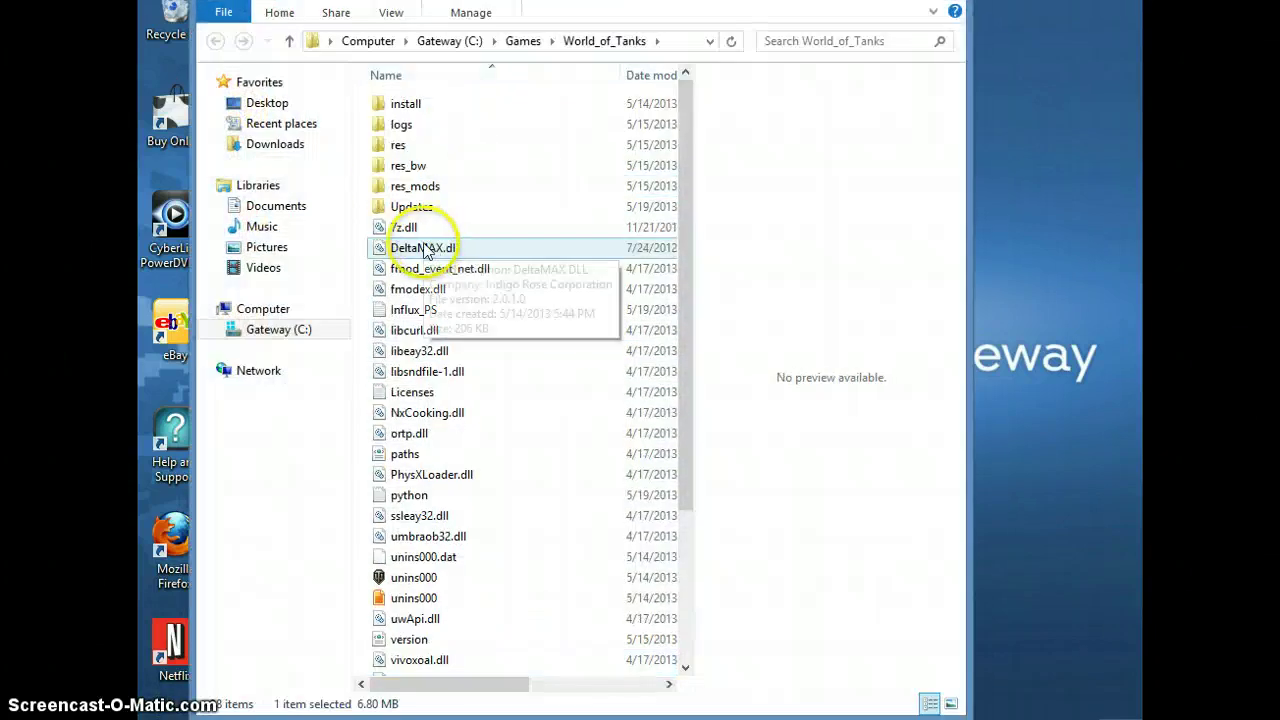
{"action": "double_click", "coordinate": [438, 186]}
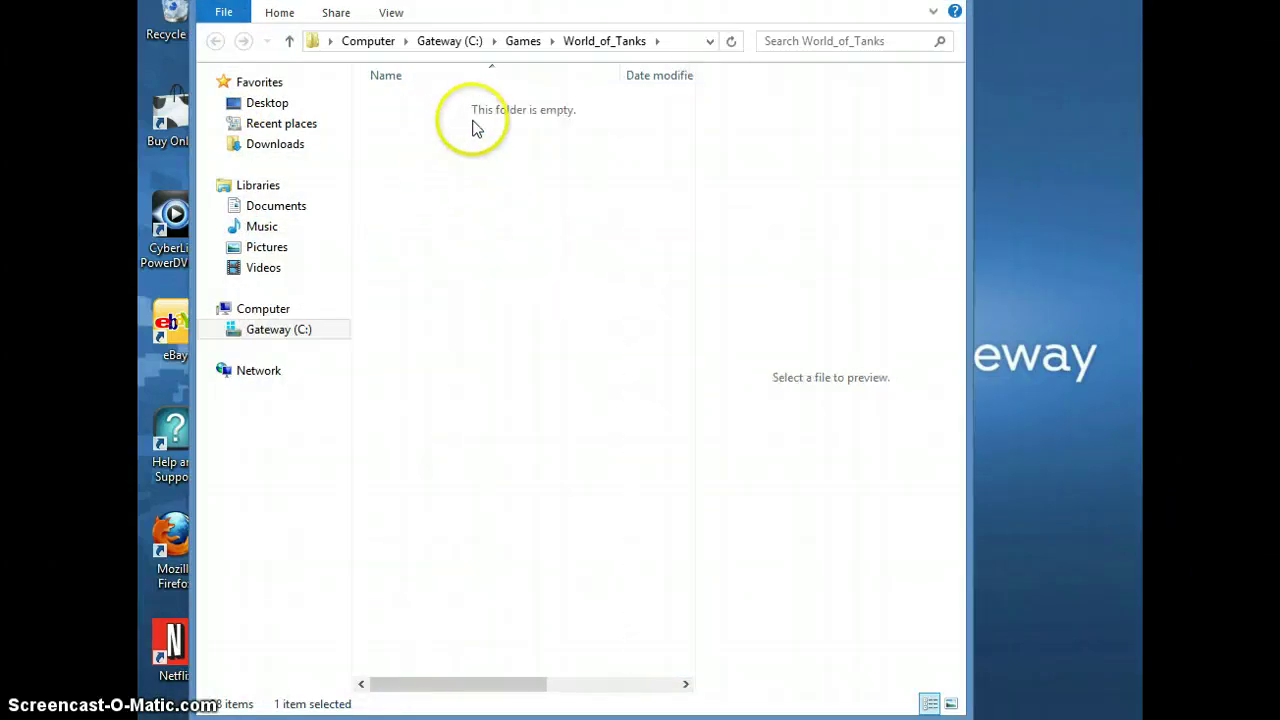
{"action": "double_click", "coordinate": [538, 102]}
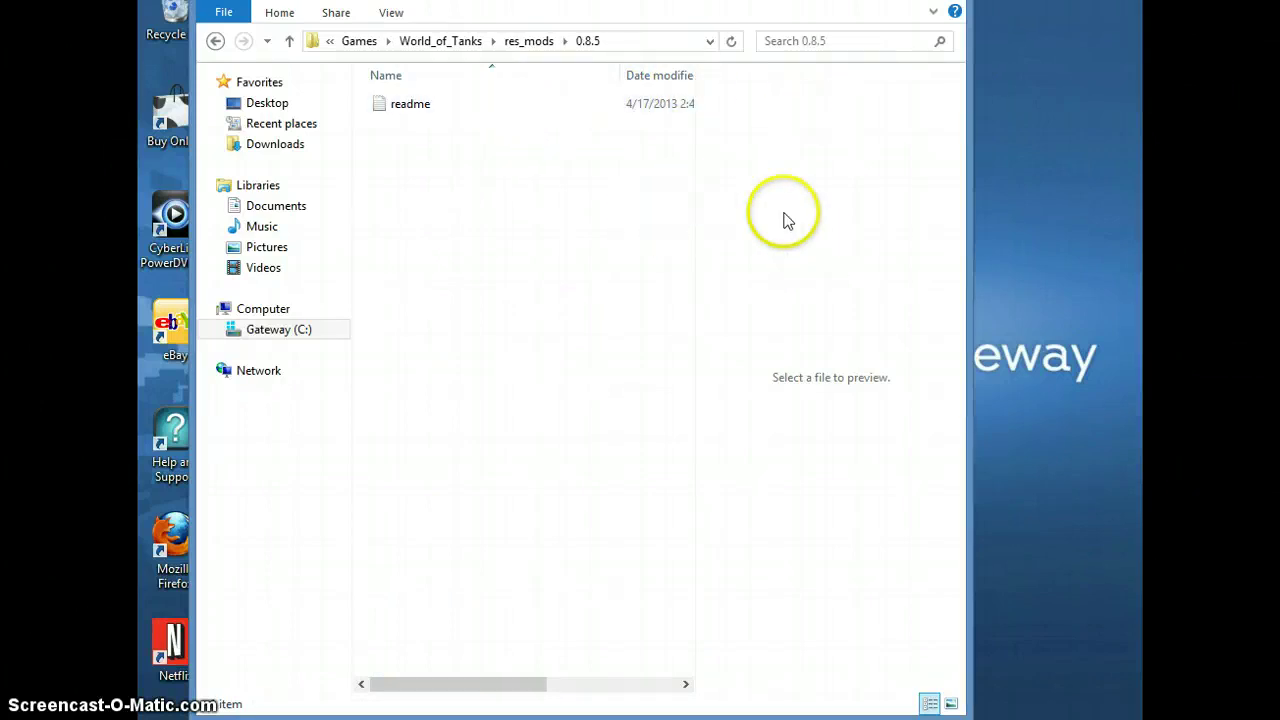
{"action": "left_click_drag", "start_coordinate": [691, 231], "coordinate": [798, 220]}
{"action": "left_click_drag", "start_coordinate": [666, 686], "coordinate": [396, 642]}
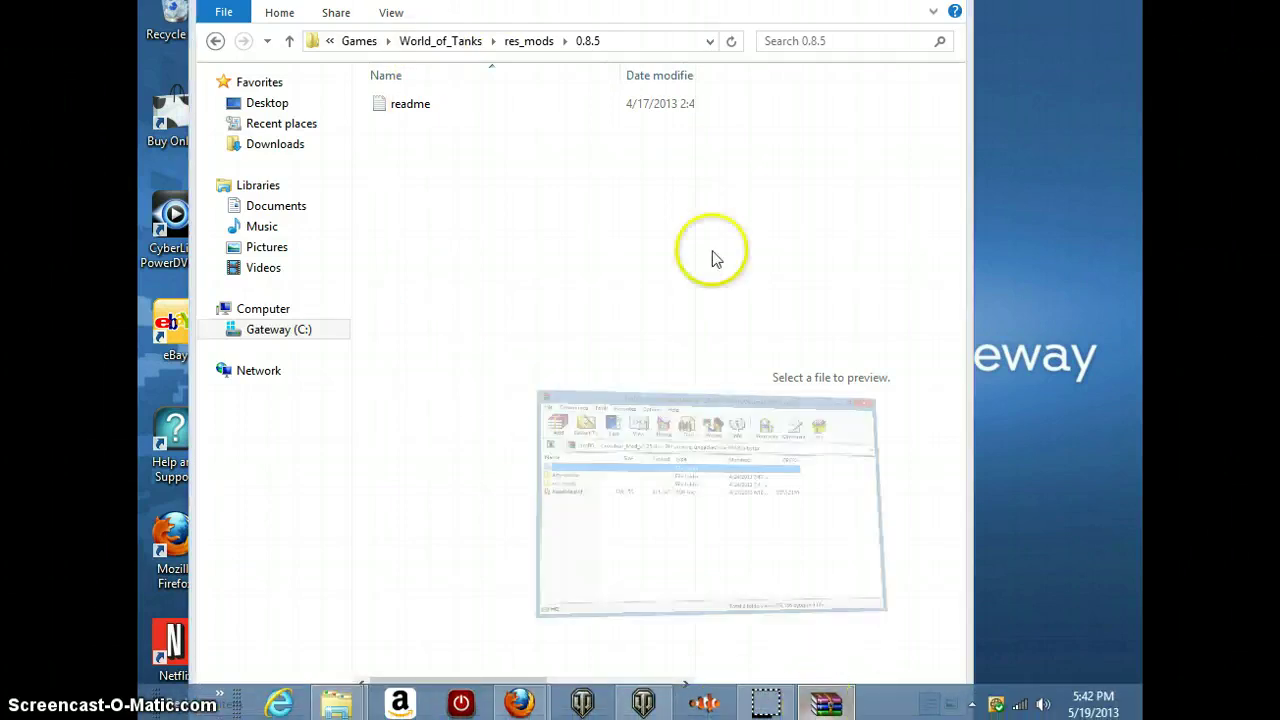
Step: Inspect the mod archive's contents: res_mods\0.8.5\gui, arty-mode and ReadMe.pdf
{"action": "left_click", "coordinate": [824, 702]}
{"action": "mouse_move", "coordinate": [380, 23]}
{"action": "left_mouse_down"}
{"action": "mouse_move", "coordinate": [540, 88]}
{"action": "mouse_move", "coordinate": [540, 116]}
{"action": "left_mouse_up"}
{"action": "double_click", "coordinate": [245, 334]}
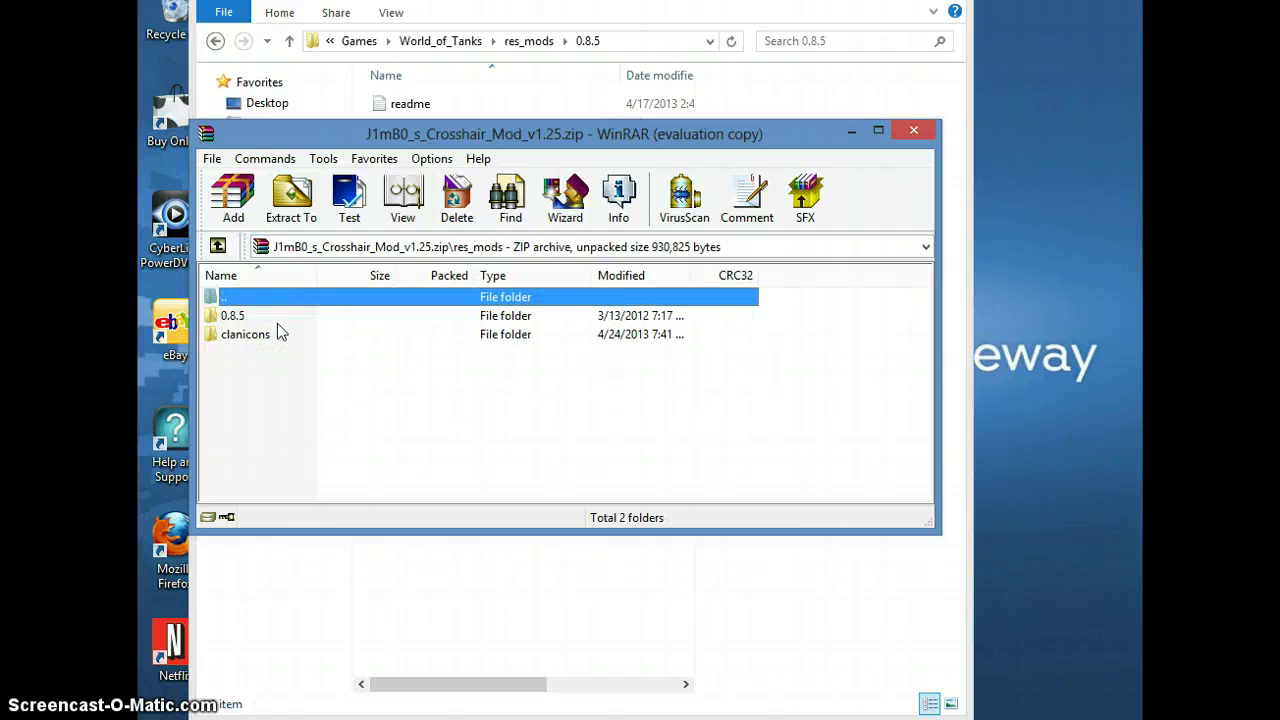
{"action": "double_click", "coordinate": [278, 316]}
{"action": "left_click", "coordinate": [285, 316]}
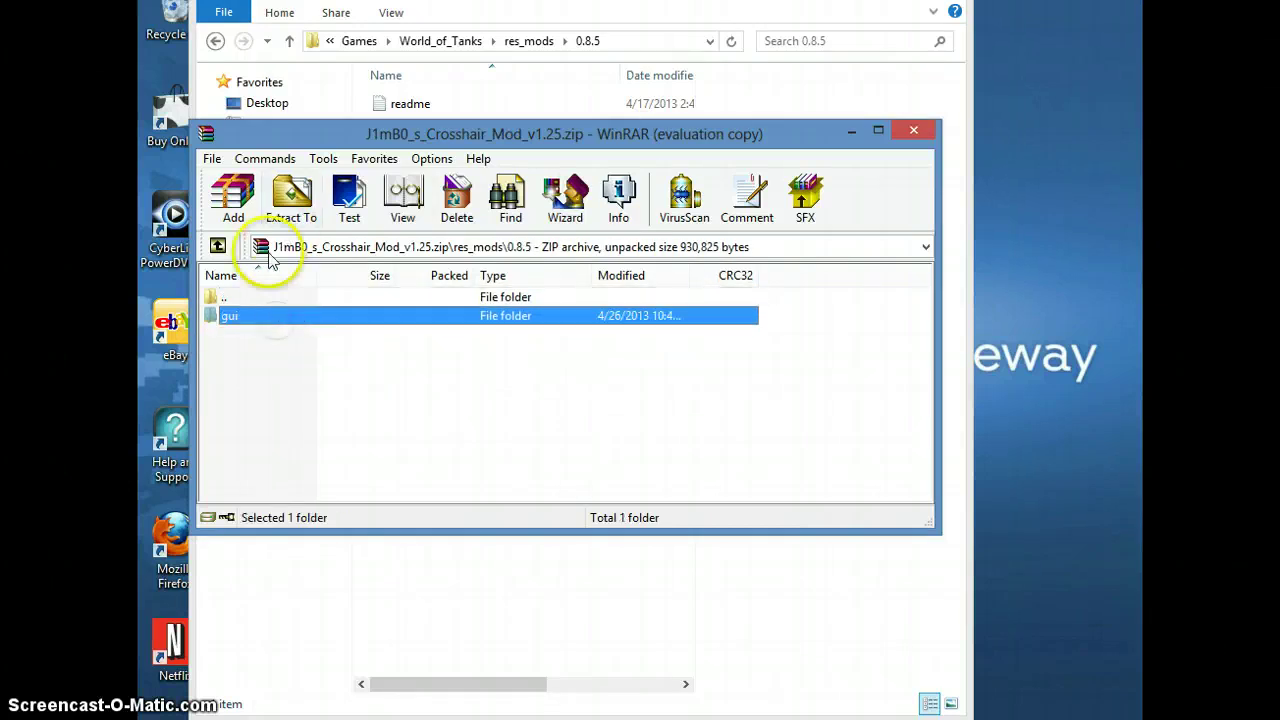
{"action": "double_click", "coordinate": [243, 298]}
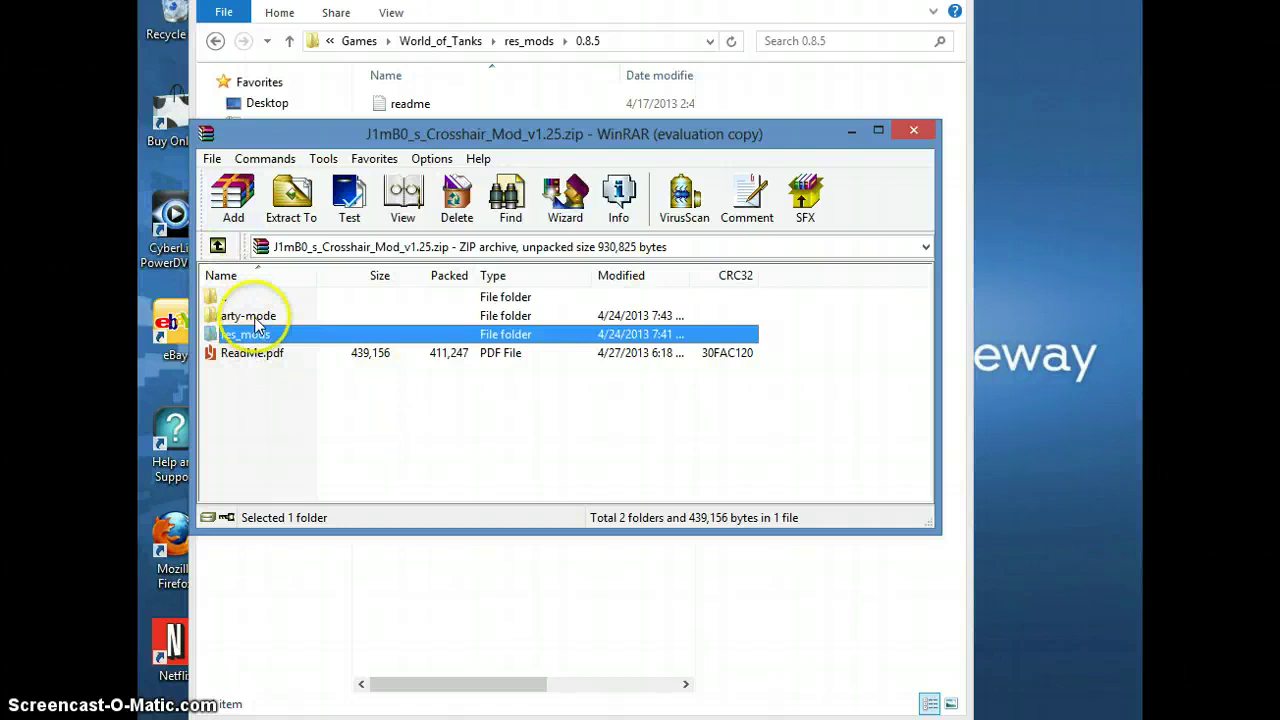
{"action": "left_click", "coordinate": [256, 318]}
{"action": "left_click", "coordinate": [254, 337]}
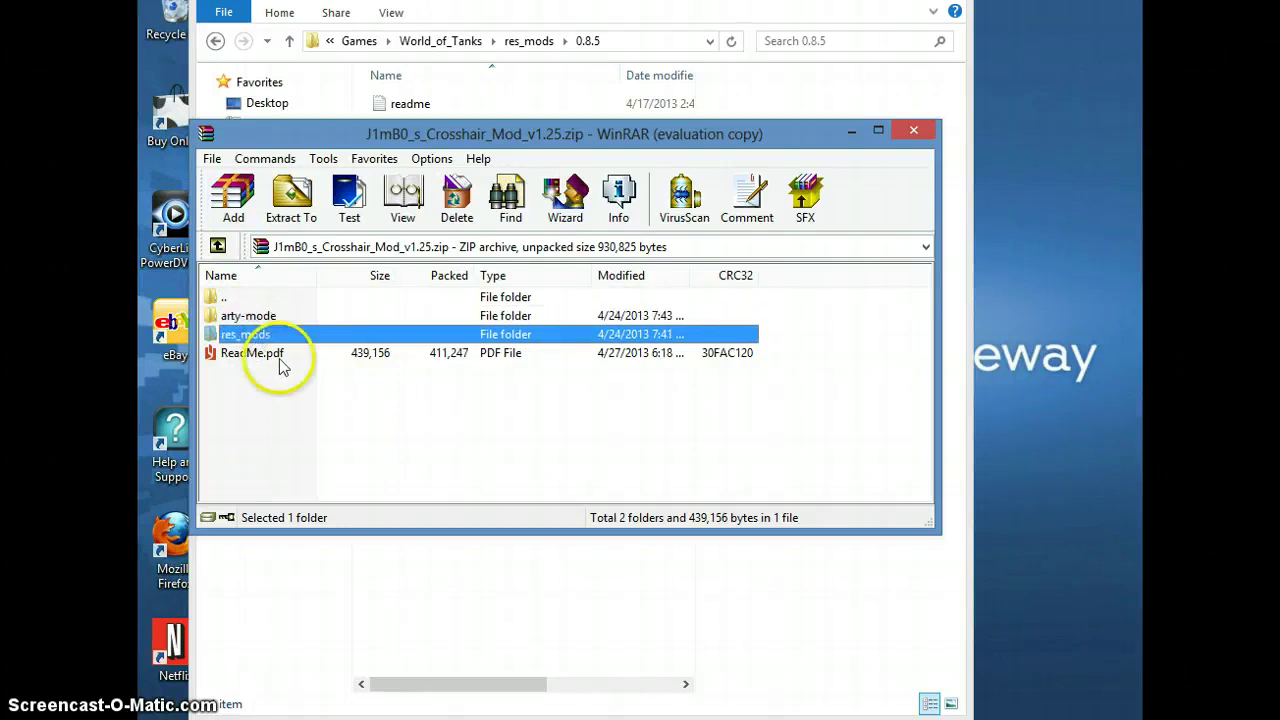
{"action": "left_click", "coordinate": [278, 356]}
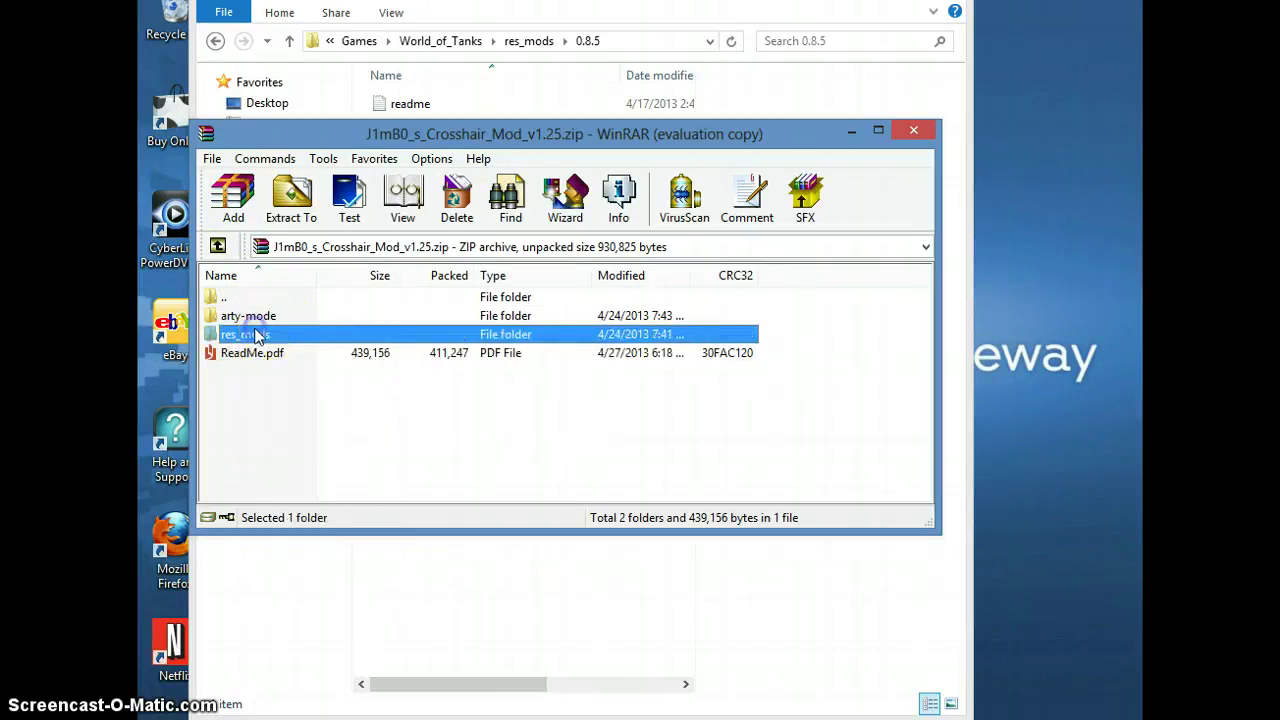
Step: Drag the archive's res_mods\0.8.5\gui folder into the game's 0.8.5 folder
{"action": "double_click", "coordinate": [252, 335]}
{"action": "double_click", "coordinate": [253, 317]}
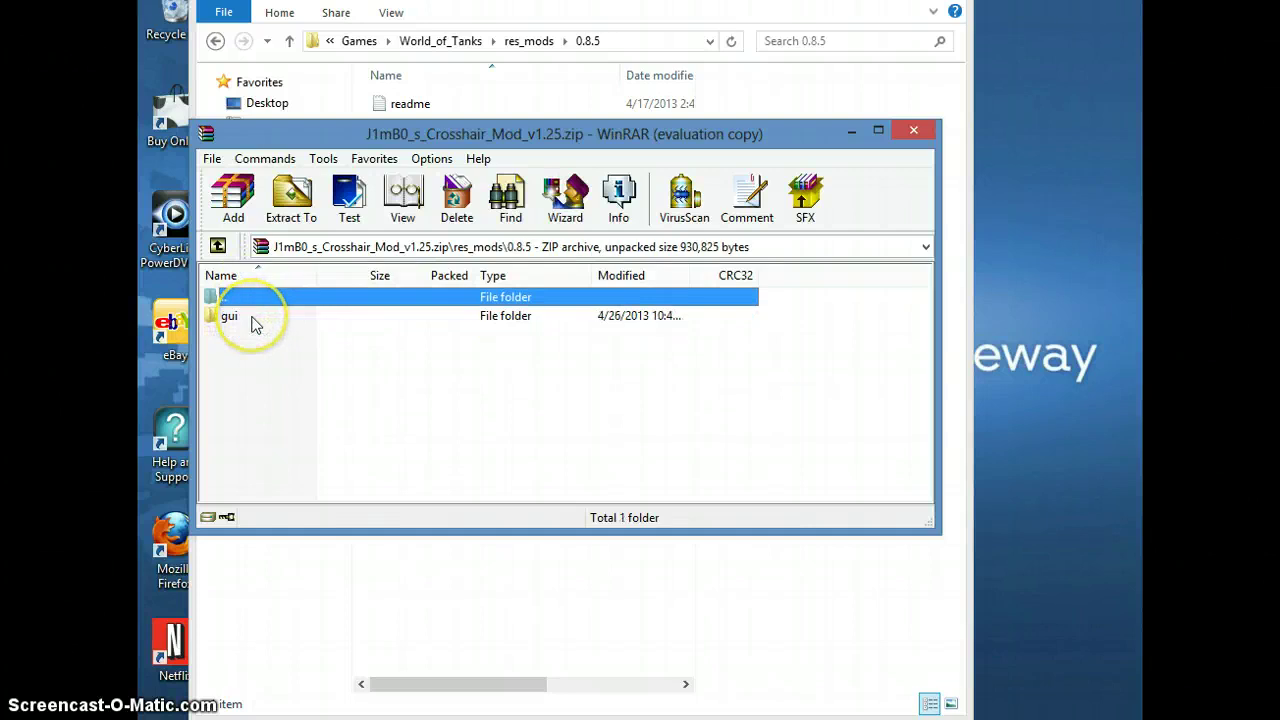
{"action": "double_click", "coordinate": [253, 318]}
{"action": "right_click", "coordinate": [253, 318]}
{"action": "left_click", "coordinate": [230, 300]}
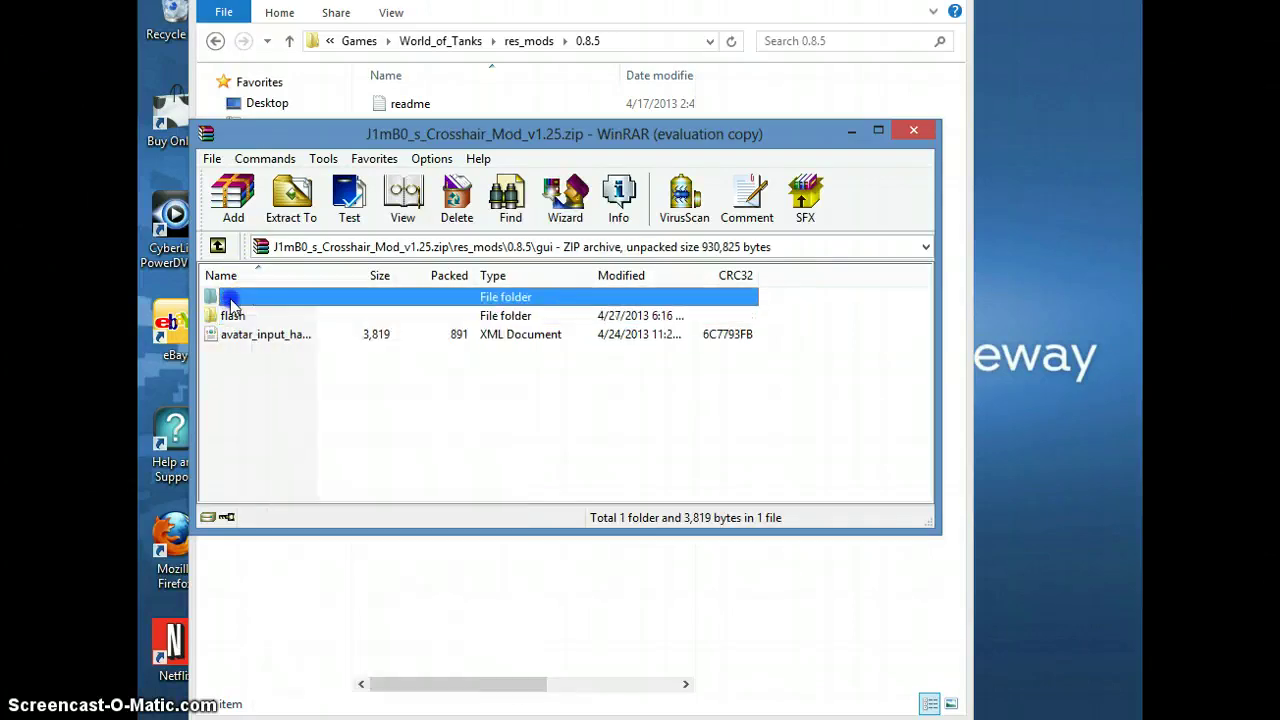
{"action": "double_click", "coordinate": [230, 297]}
{"action": "left_click_drag", "start_coordinate": [357, 128], "coordinate": [377, 168]}
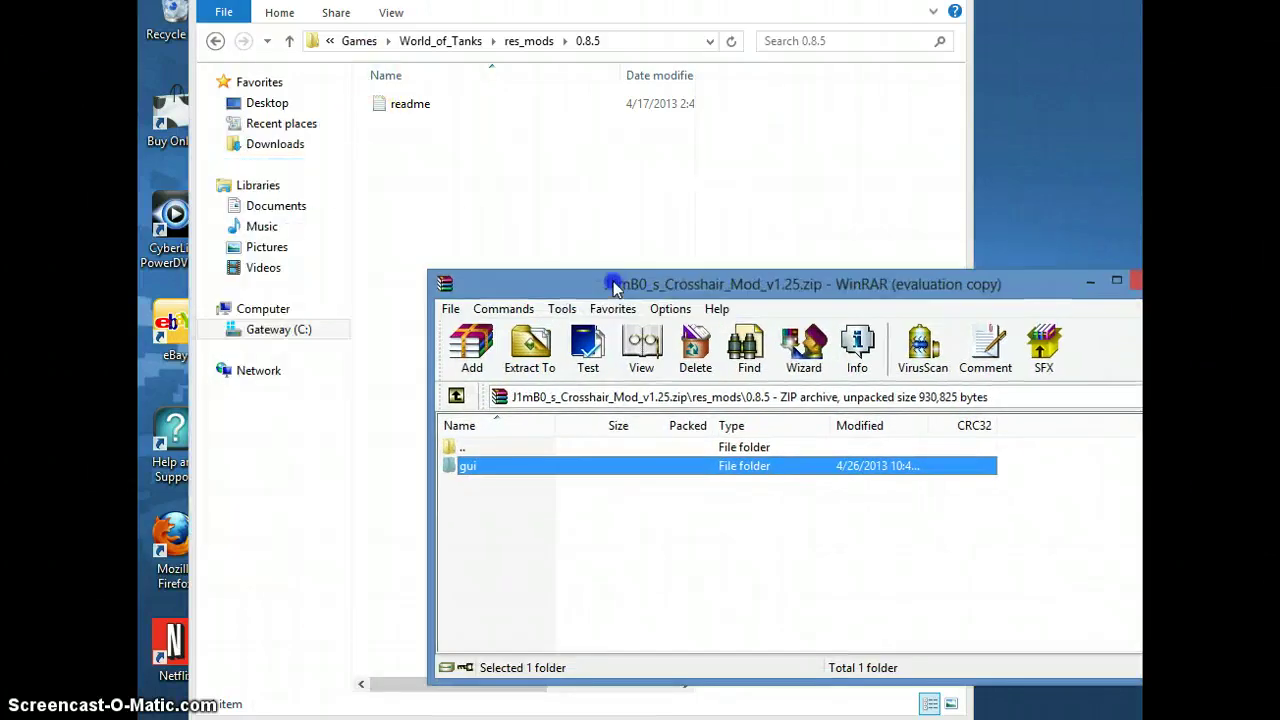
{"action": "left_click_drag", "start_coordinate": [586, 465], "coordinate": [587, 456]}
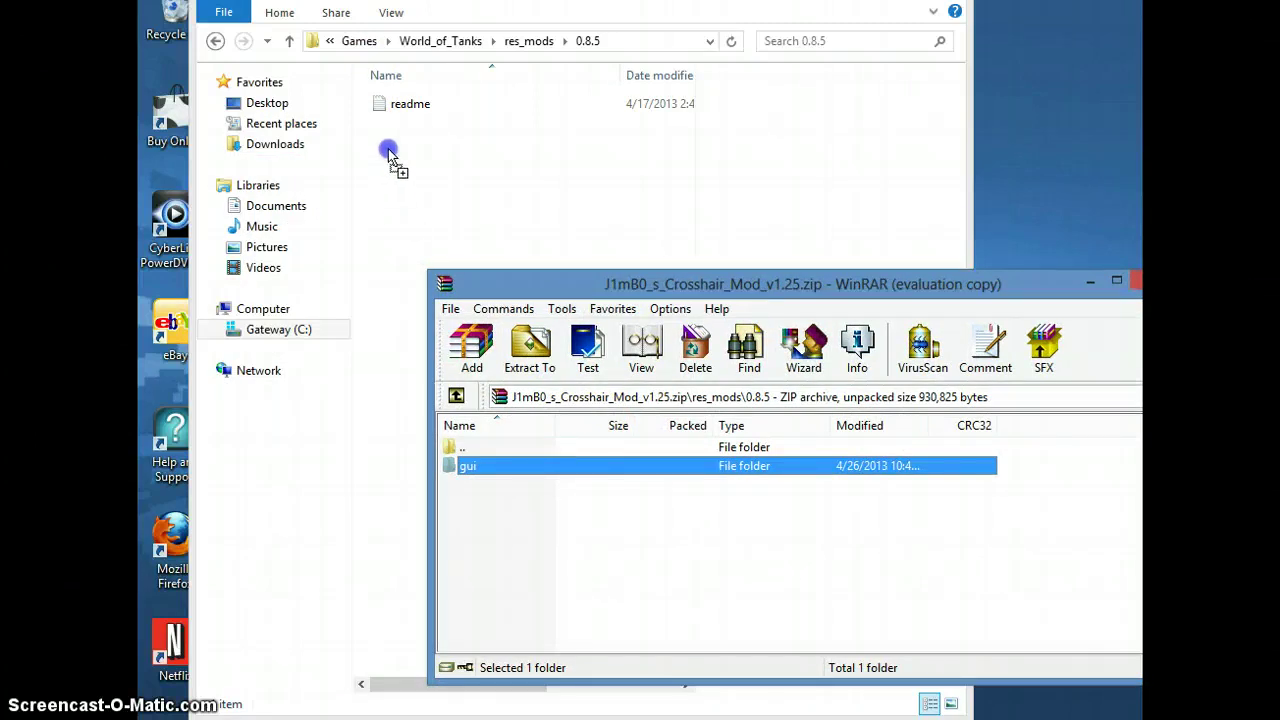
{"action": "left_click_drag", "start_coordinate": [389, 155], "coordinate": [392, 156]}
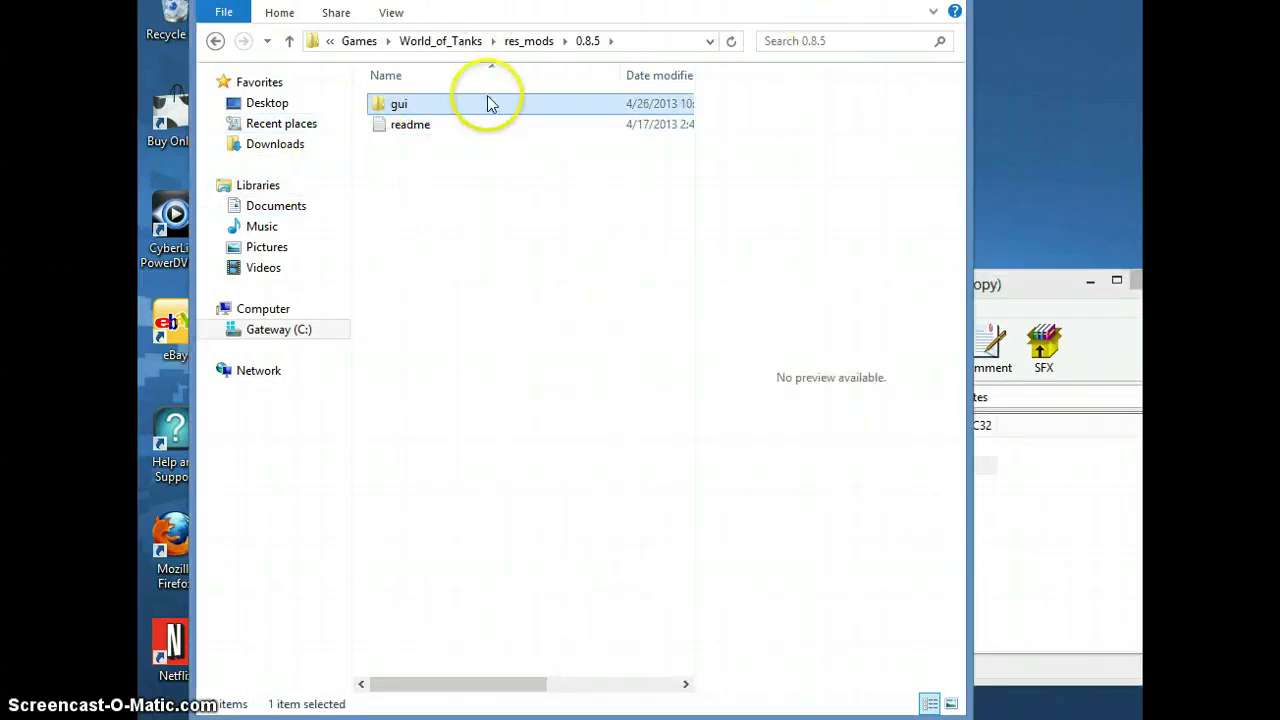
Step: Close the World of Tanks folder window and minimise the WinRAR archive
{"action": "left_click", "coordinate": [843, 12]}
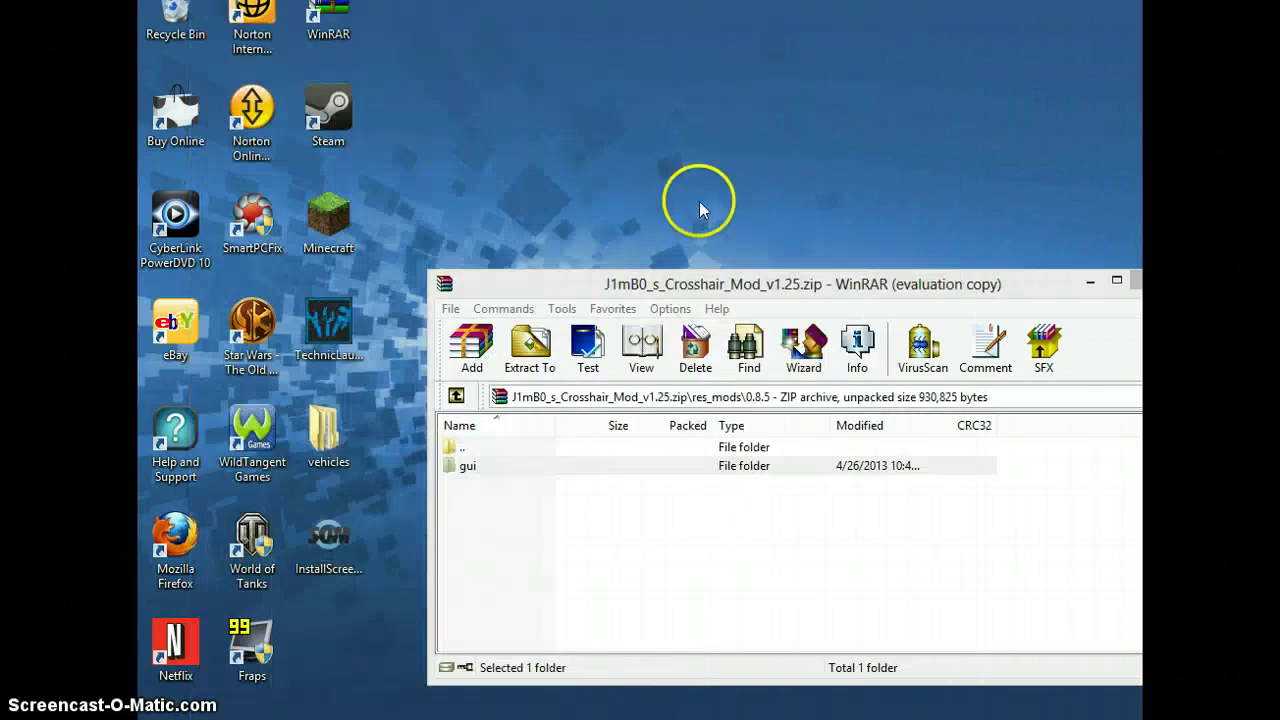
{"action": "left_click", "coordinate": [1089, 281]}
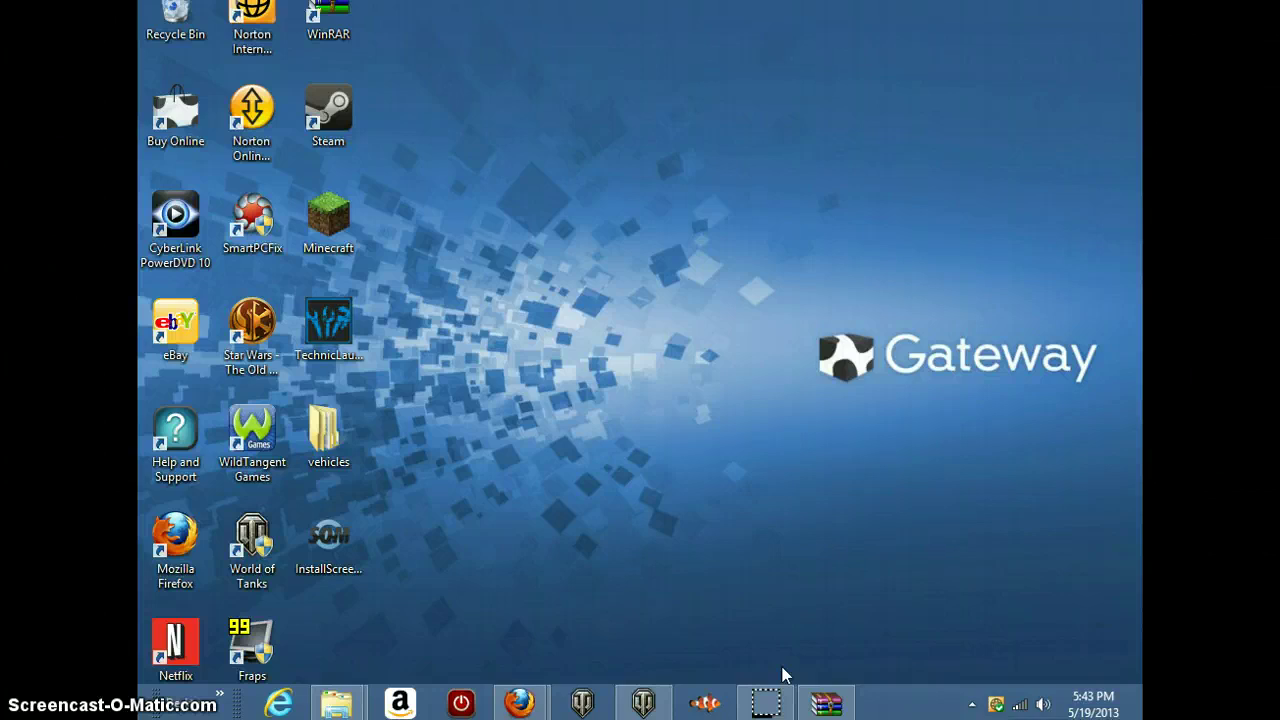
{"action": "left_click_drag", "start_coordinate": [985, 381], "coordinate": [823, 503]}
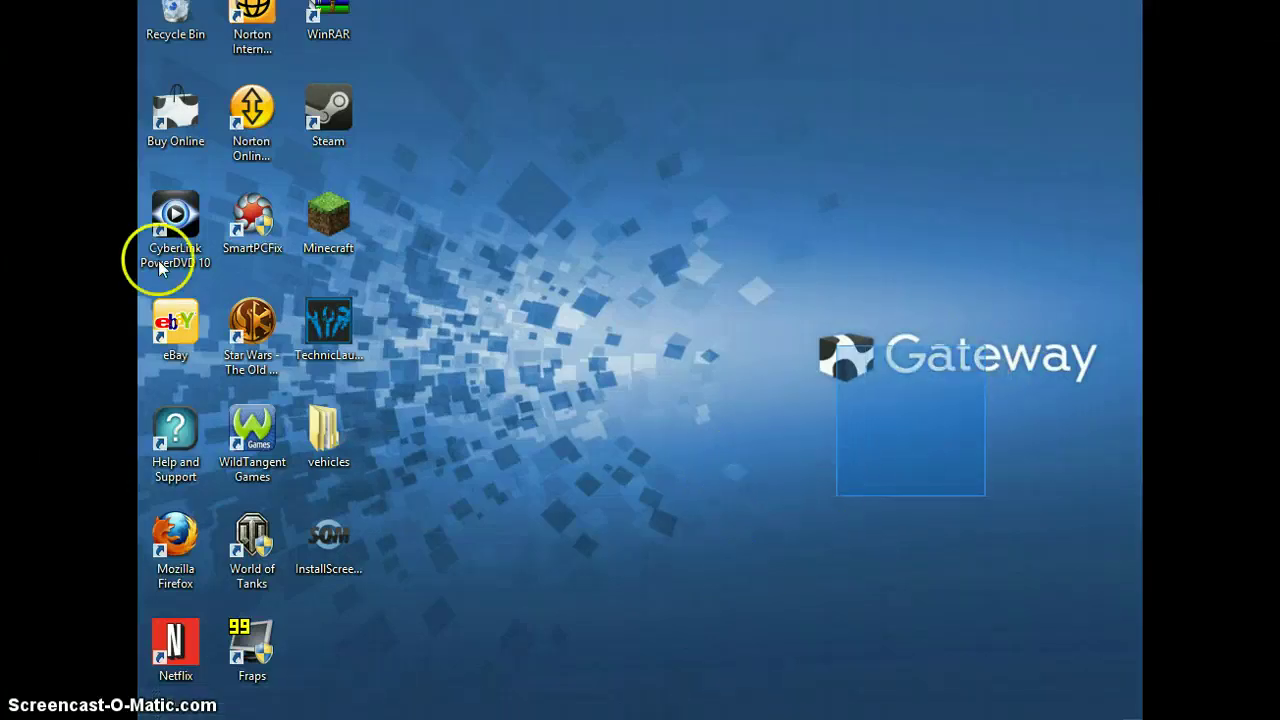